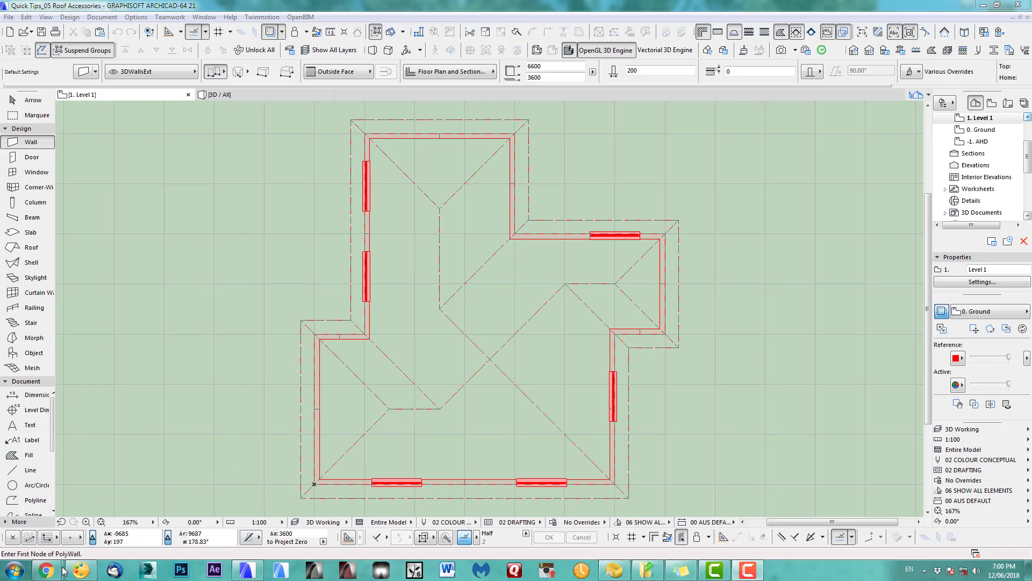
# Step: Bring up the Graphisoft downloads page in Chrome and go to the ARCHICAD Add-Ons & Goodies page
pyautogui.click(158, 525)
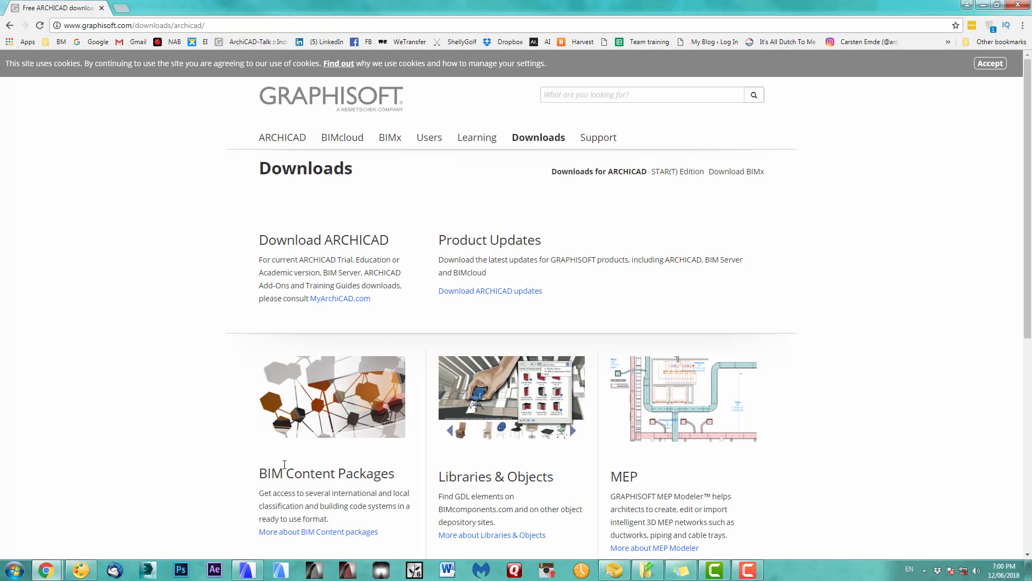
pyautogui.moveTo(165, 31); pyautogui.dragTo(48, 31)
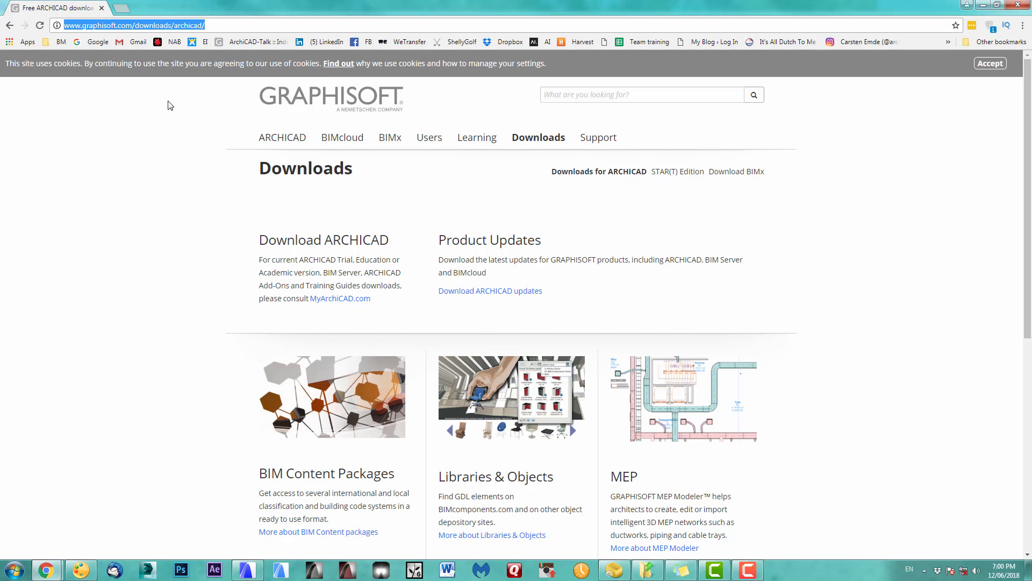
pyautogui.click(215, 240)
pyautogui.scroll(-2, 207, 239)
pyautogui.scroll(-4, 202, 242)
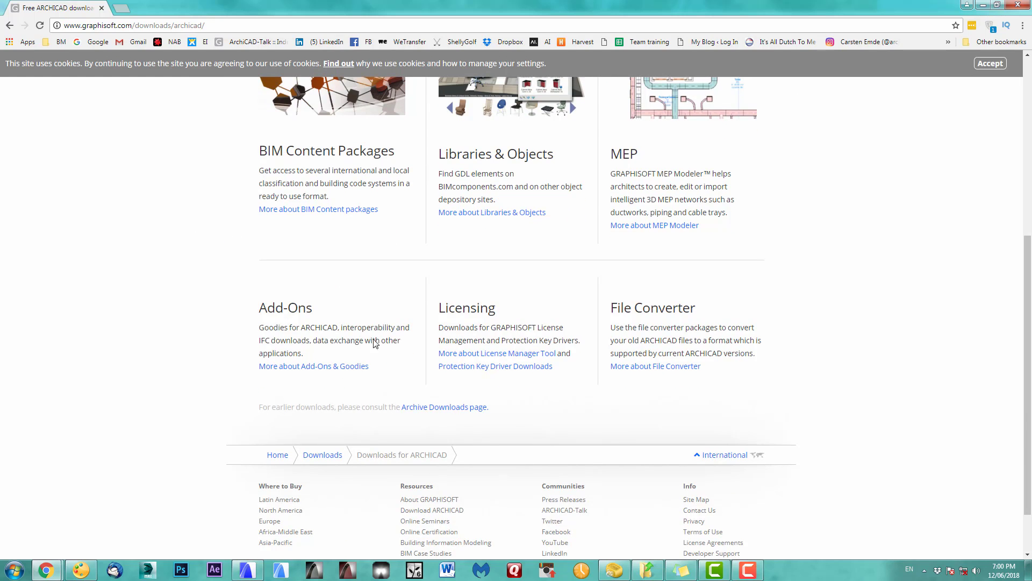
pyautogui.click(337, 370)
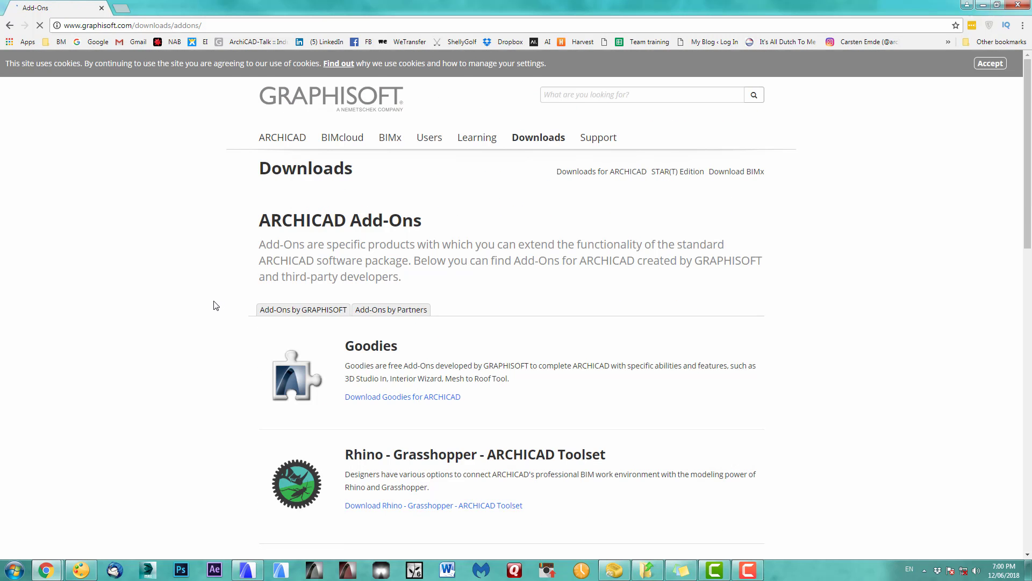
pyautogui.scroll(-3, 212, 311)
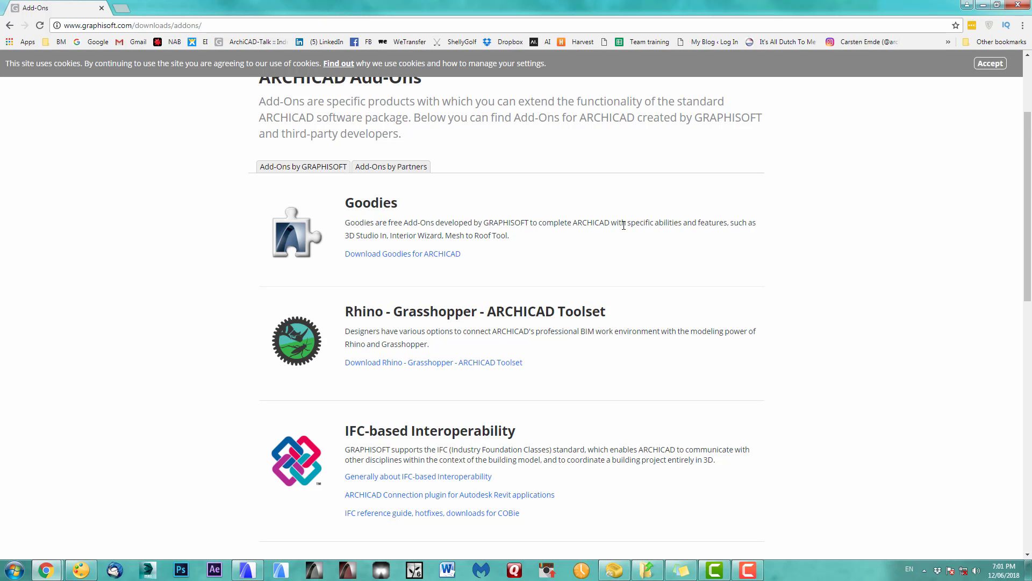
# Step: Open the Goodies downloads for ARCHICAD and choose the AUS language version
pyautogui.click(406, 257)
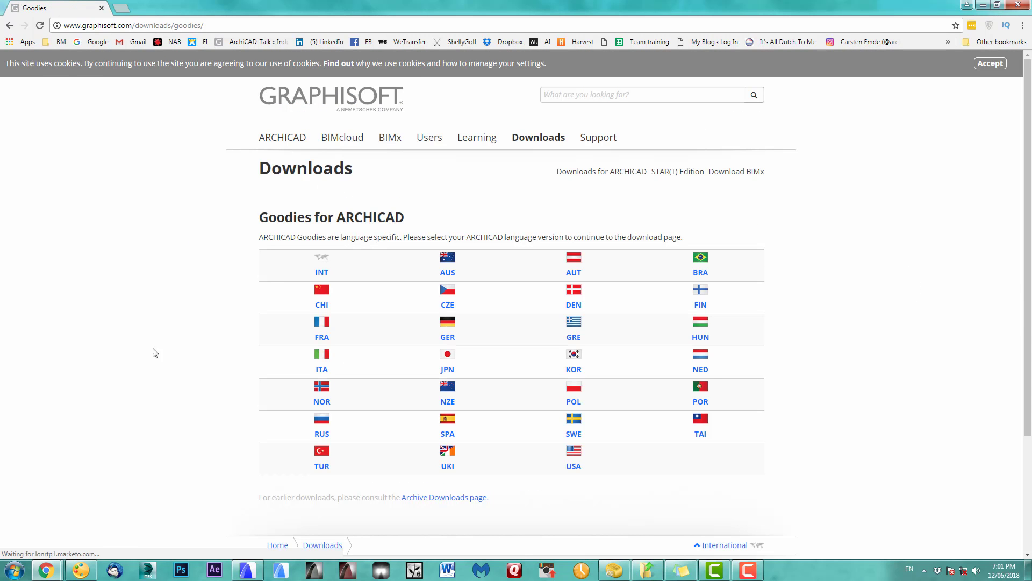
pyautogui.click(447, 272)
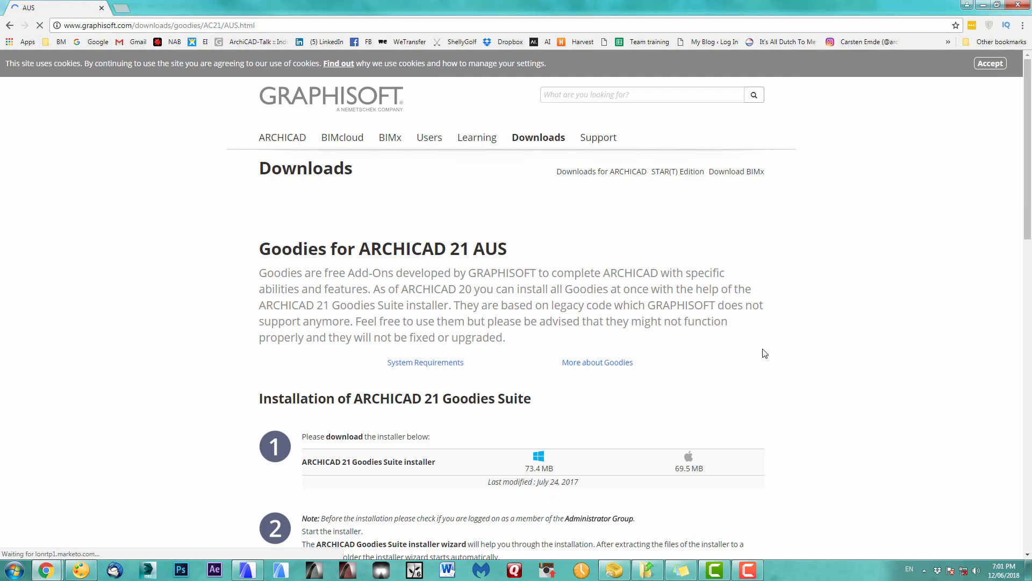
pyautogui.scroll(-1, 775, 355)
pyautogui.scroll(-1, 818, 365)
pyautogui.scroll(-2, 853, 377)
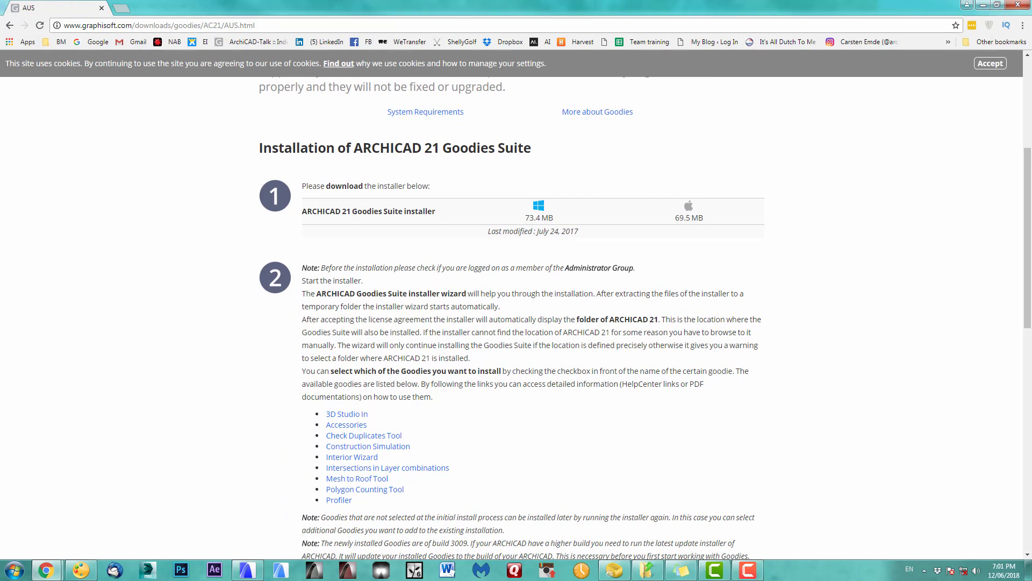
pyautogui.scroll(1, 517, 323)
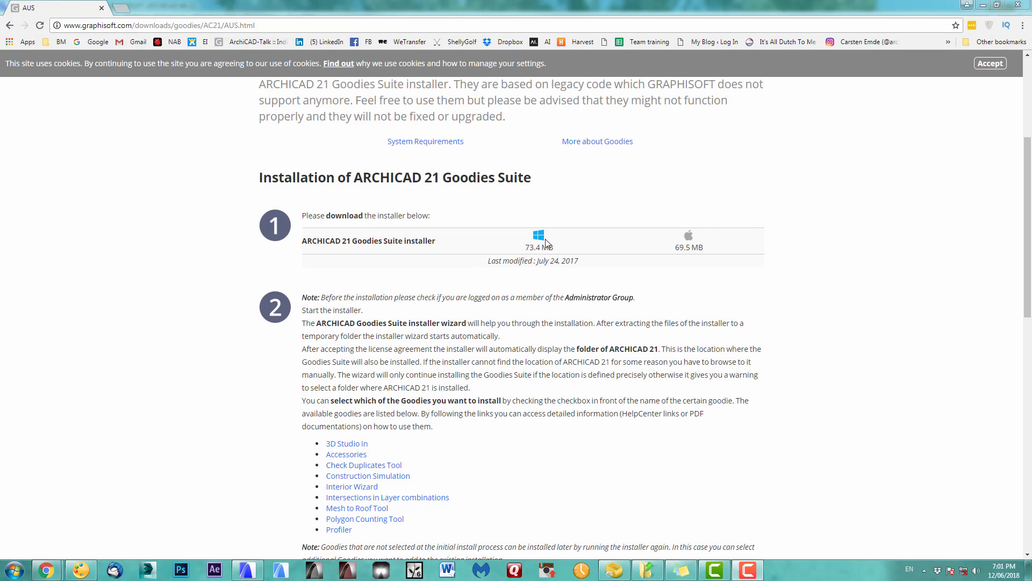
# Step: Download the Windows installer of the ARCHICAD 21 Goodies Suite
pyautogui.click(540, 243)
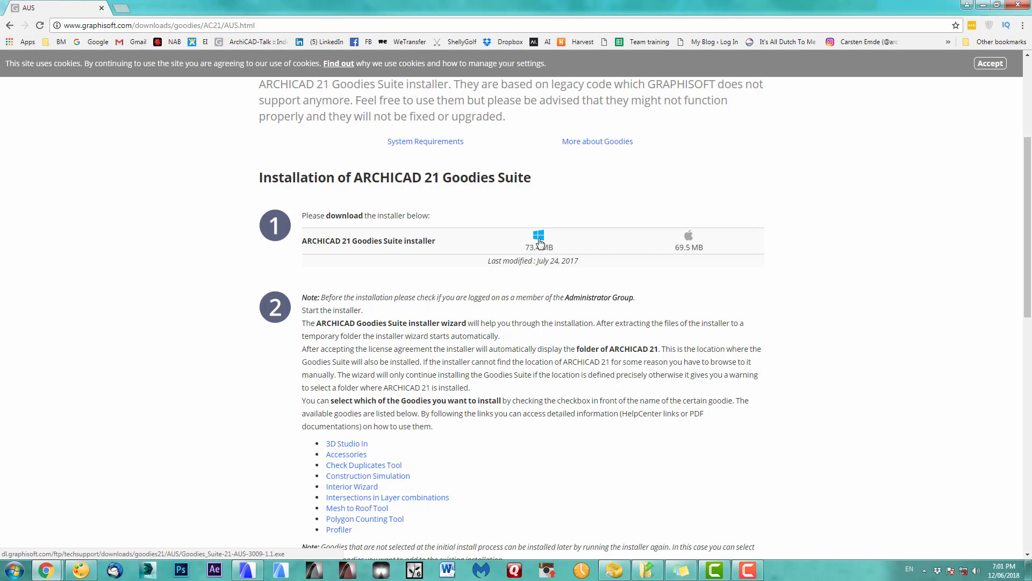
pyautogui.click(540, 243)
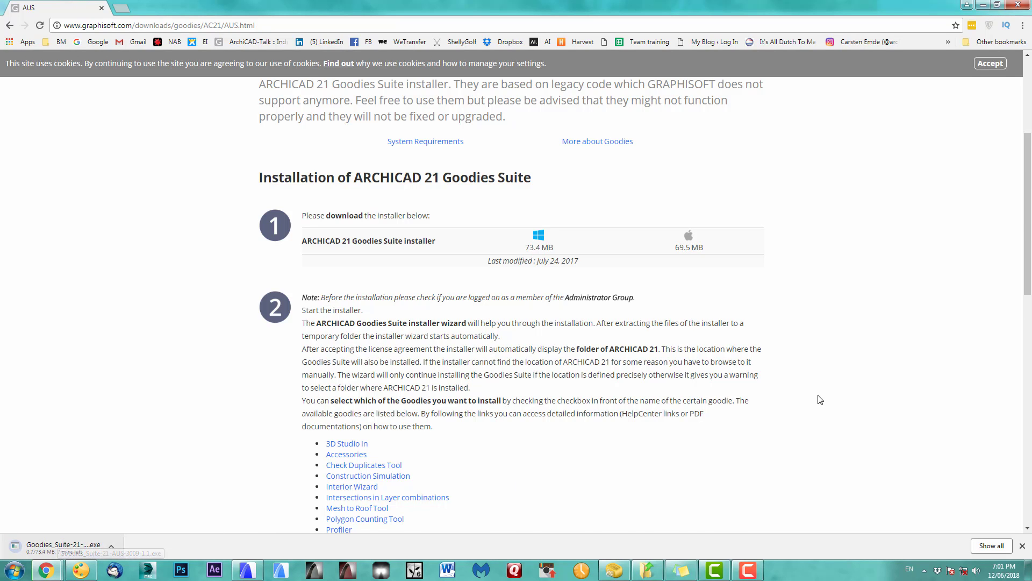
pyautogui.moveTo(1028, 216); pyautogui.dragTo(1029, 245)
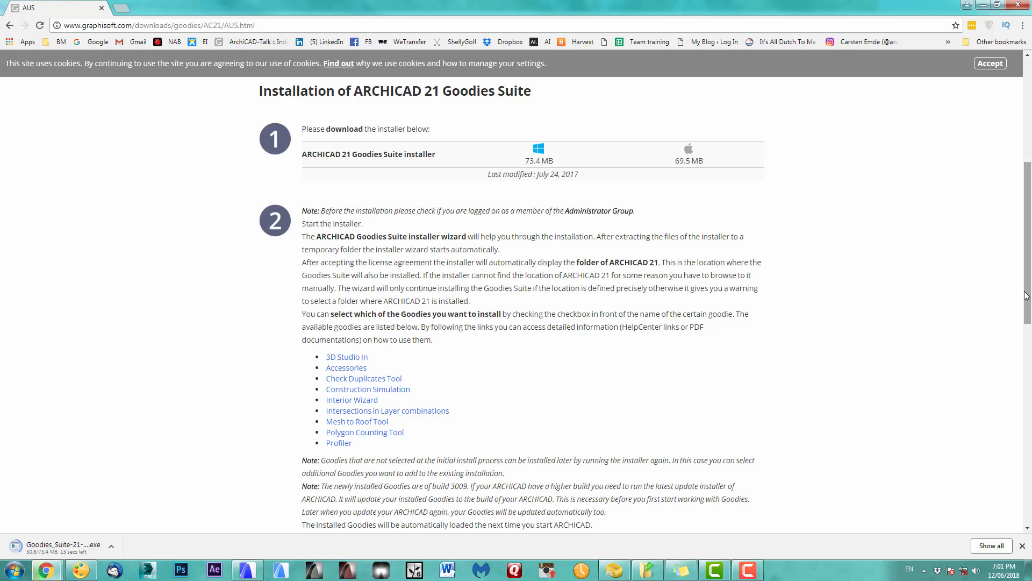
pyautogui.moveTo(1029, 279); pyautogui.dragTo(933, 434)
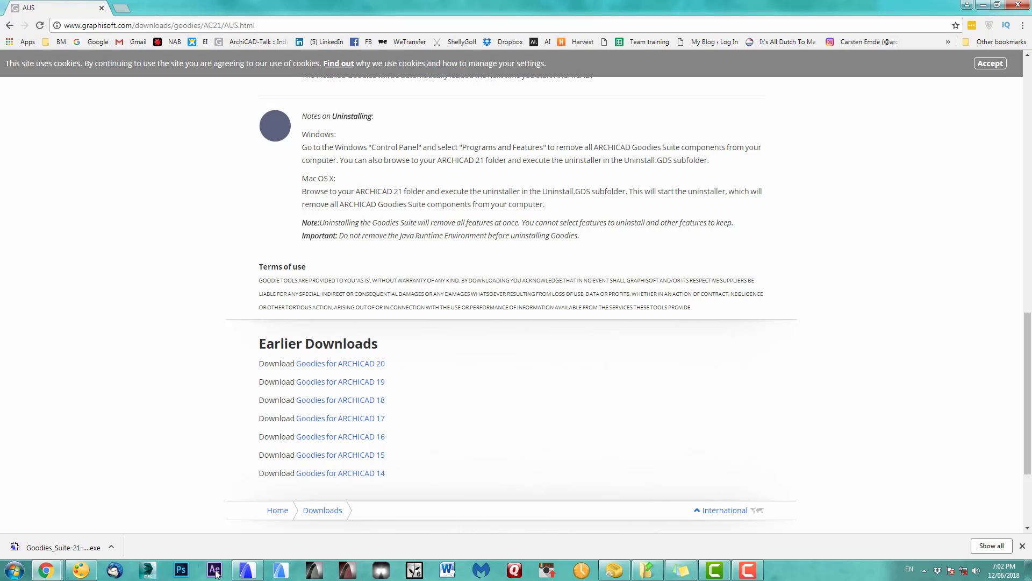
# Step: Switch to the ARCHICAD house project, view the hipped roof in 3D, then return to Level 1
pyautogui.click(253, 573)
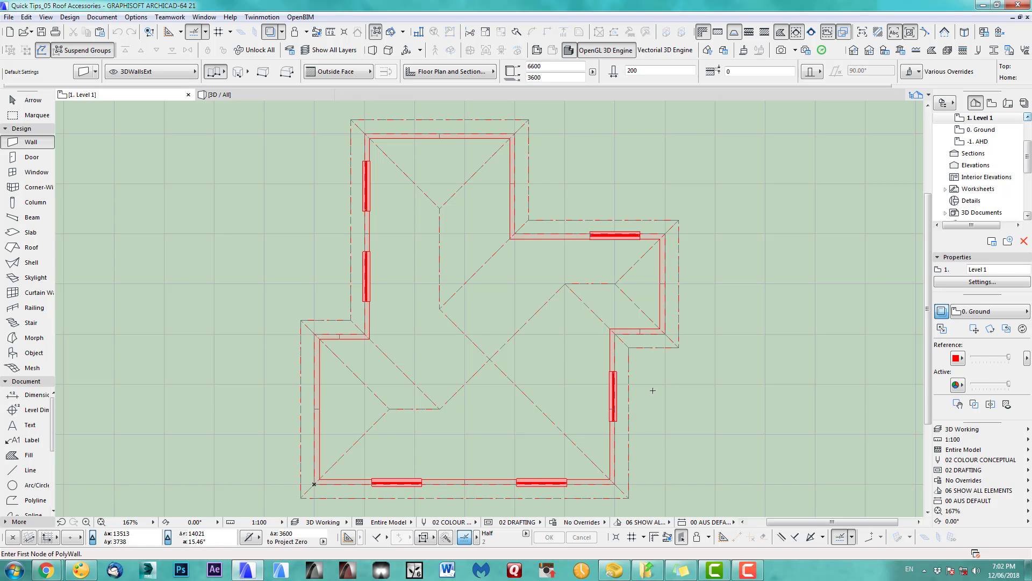
pyautogui.press('F3')
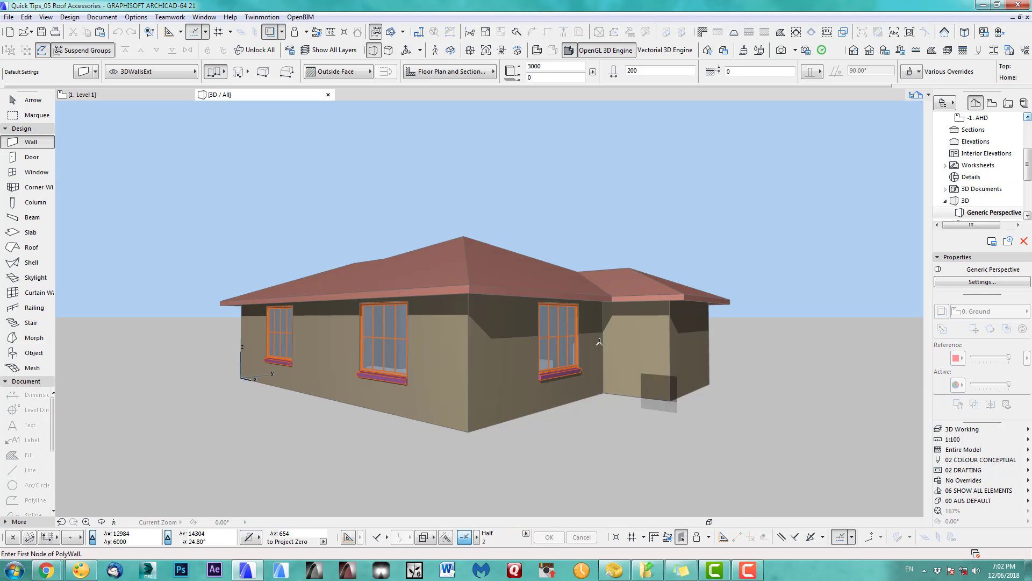
pyautogui.moveTo(544, 344); pyautogui.dragTo(548, 266, button='middle')
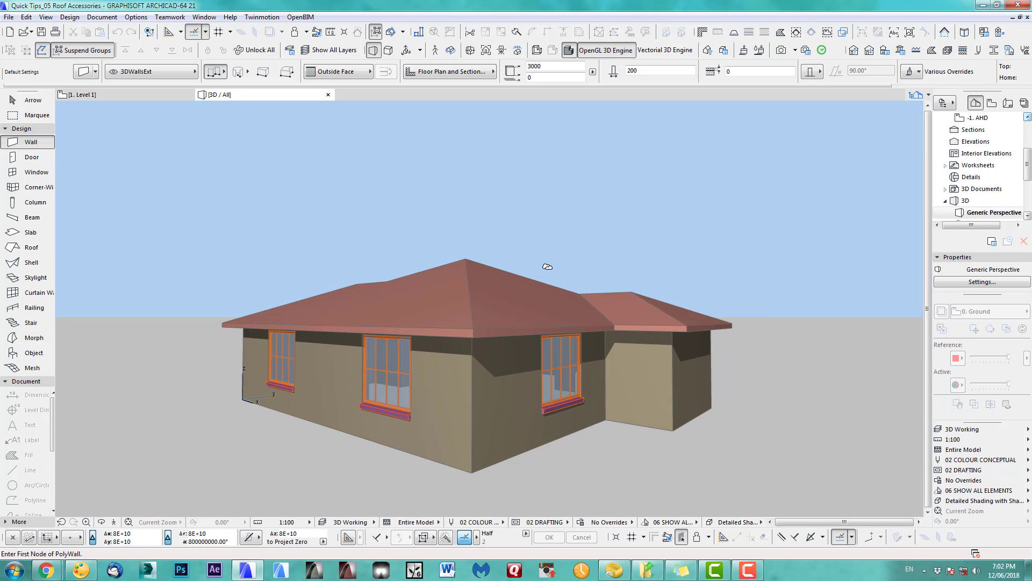
pyautogui.press('F2')
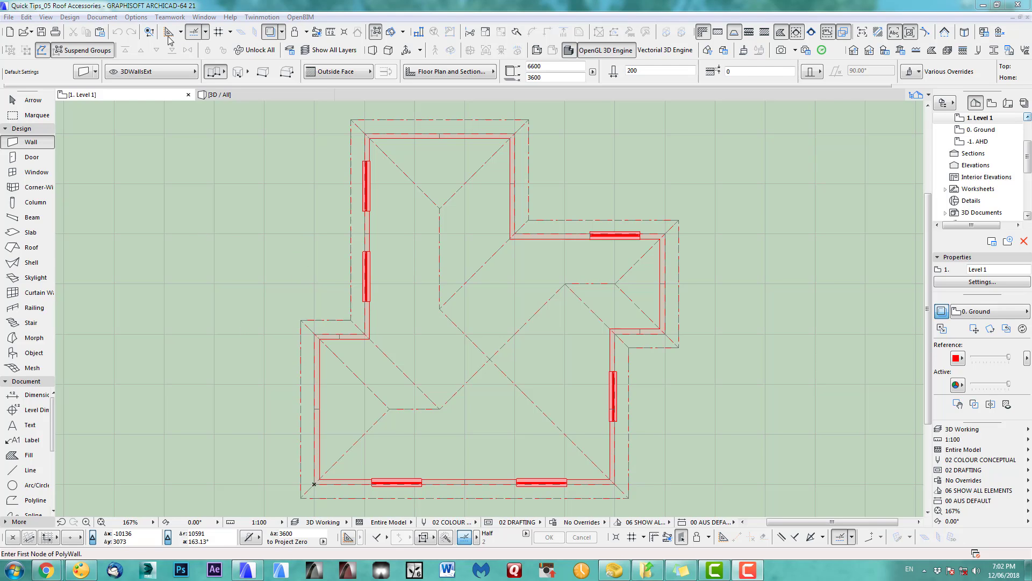
# Step: Select the hipped roof, try applying Roof Surfacer 21, and dismiss the multi-plane roof warning
pyautogui.click(68, 20)
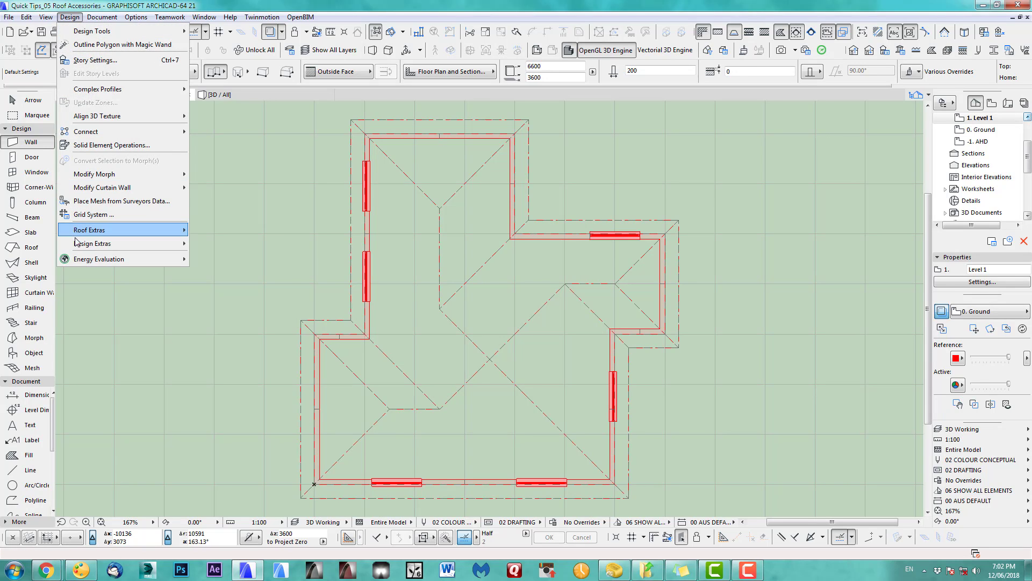
pyautogui.moveTo(92, 243)
pyautogui.moveTo(221, 244)
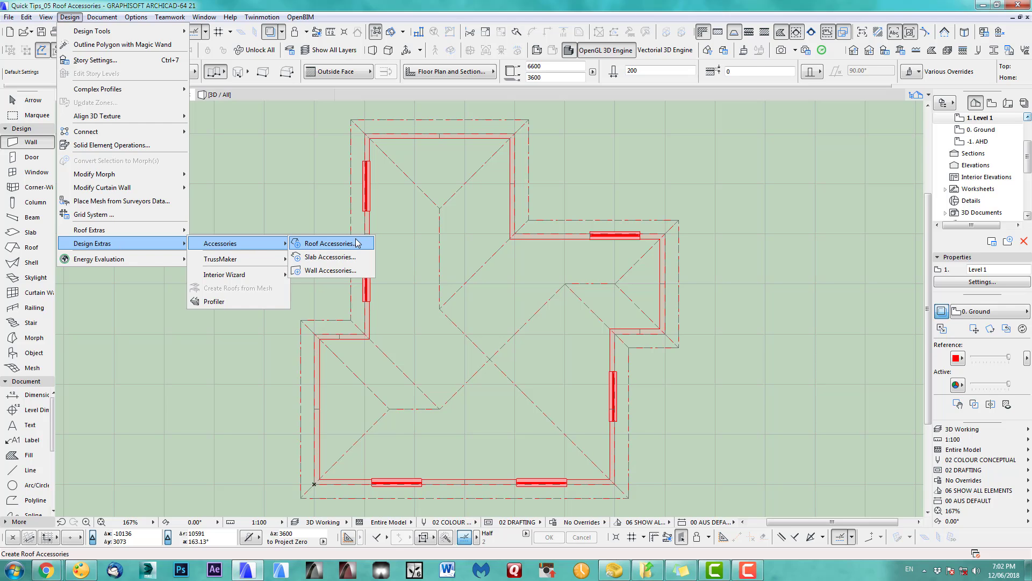
pyautogui.click(328, 246)
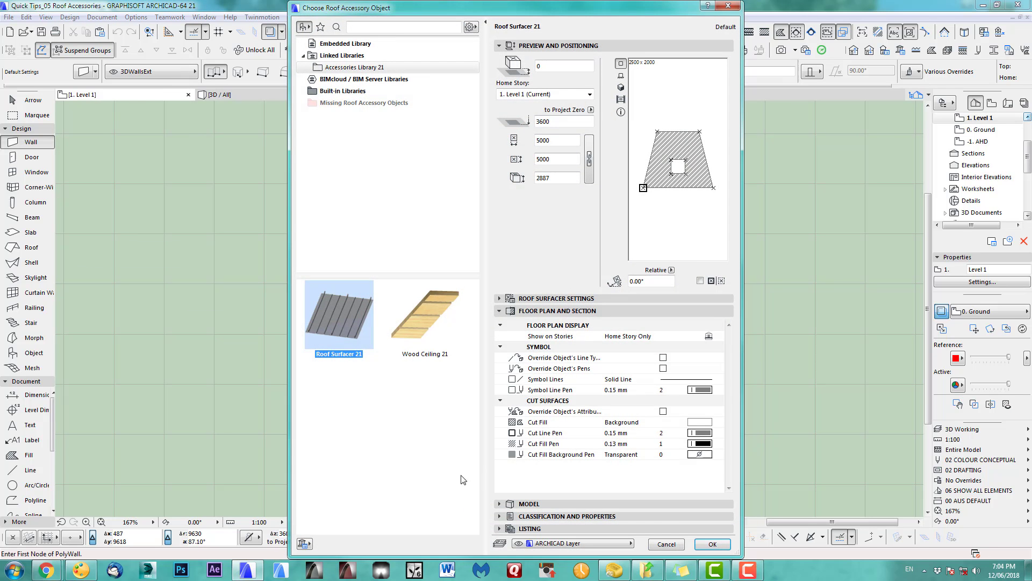
pyautogui.doubleClick(417, 311)
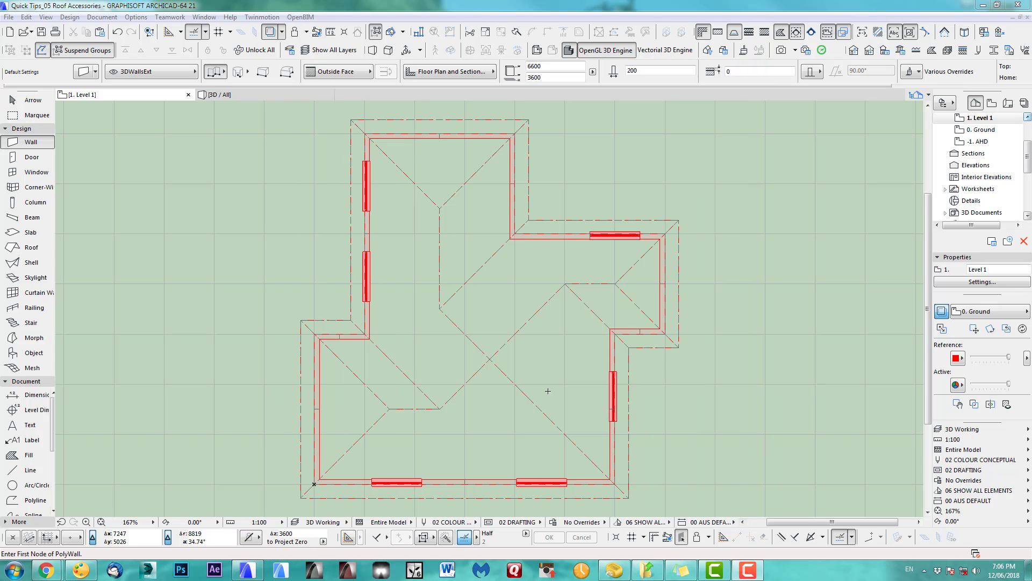
pyautogui.keyDown('shift'); pyautogui.click(547, 391); pyautogui.keyUp('shift')
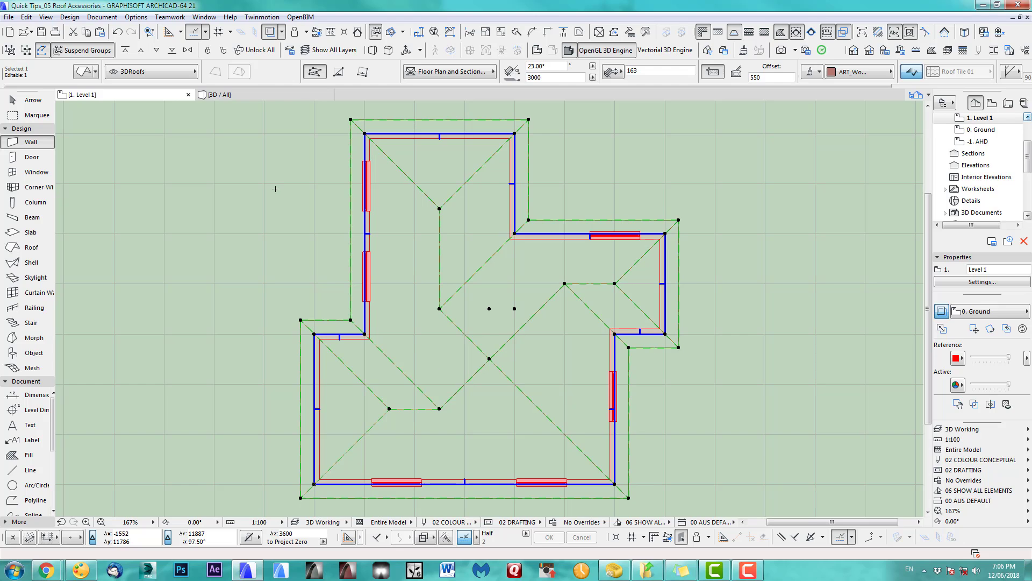
pyautogui.click(71, 17)
pyautogui.moveTo(92, 244)
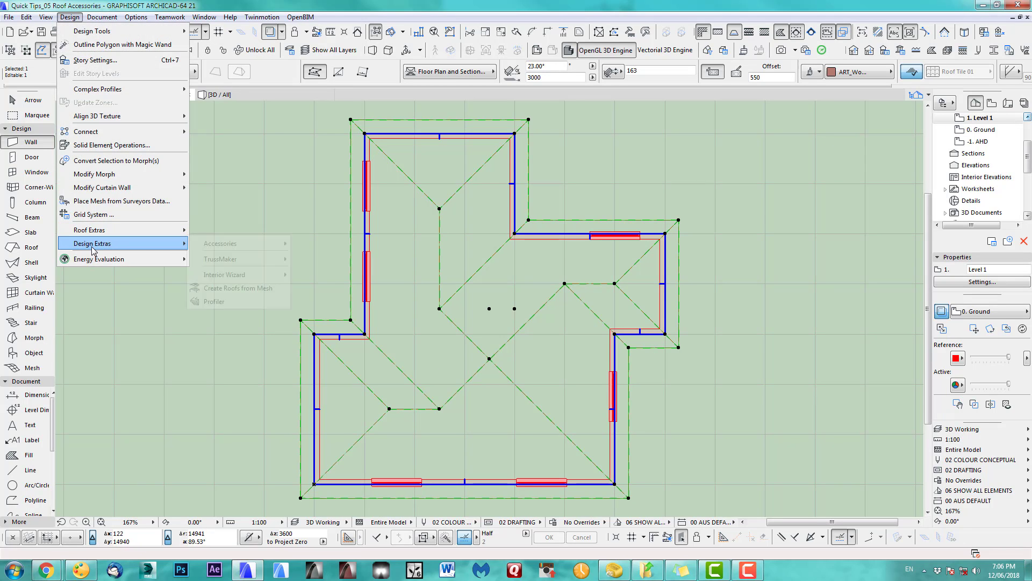
pyautogui.moveTo(221, 243)
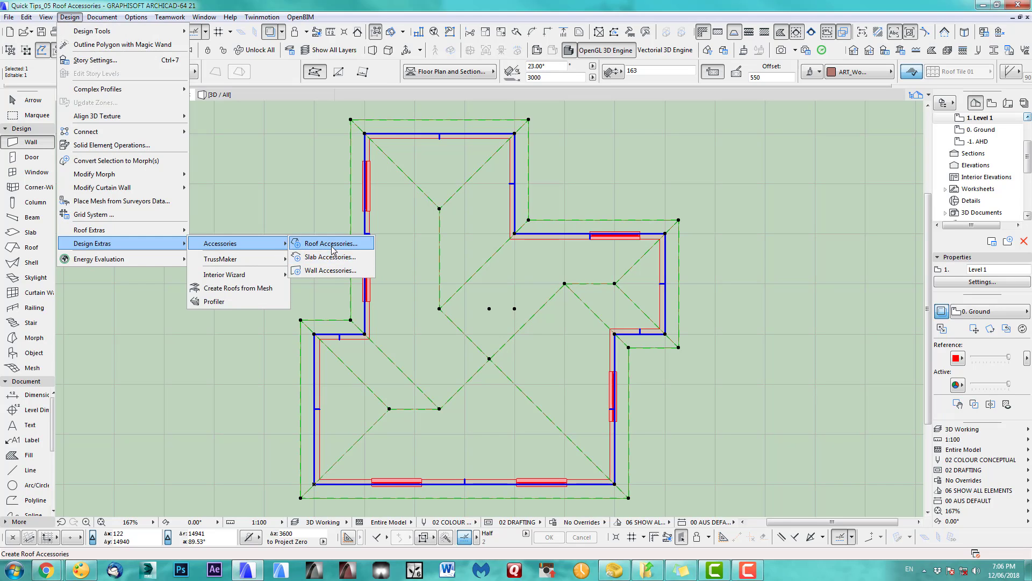
pyautogui.click(332, 246)
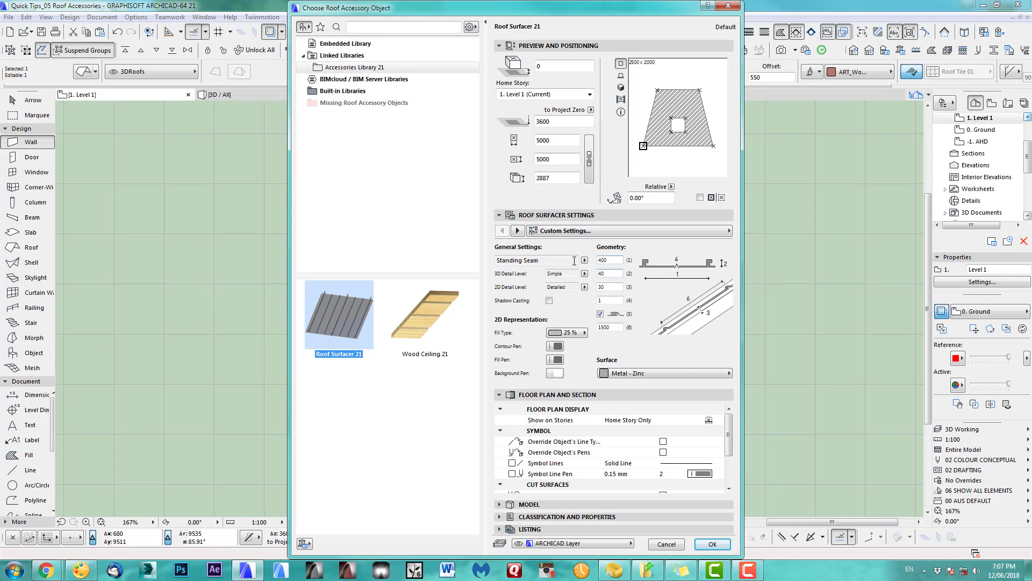
pyautogui.click(714, 544)
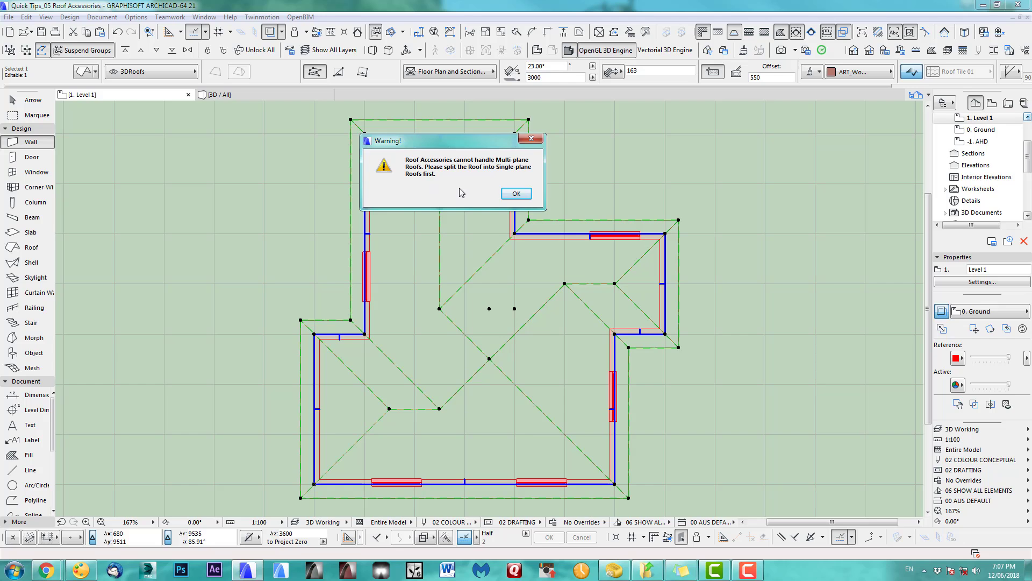
pyautogui.click(518, 195)
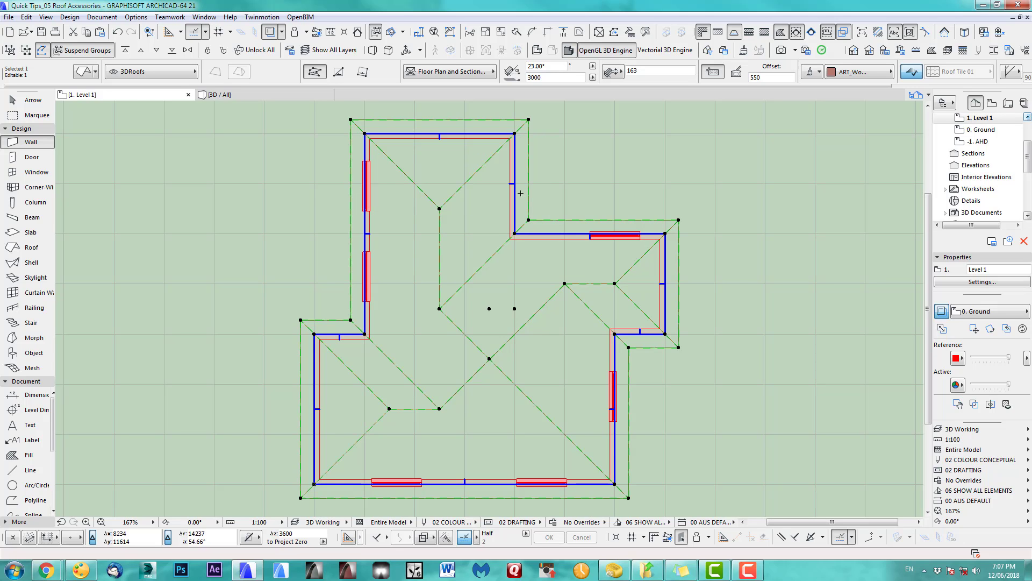
# Step: Split the hipped roof into single-plane roofs and select the front roof plane
pyautogui.rightClick(545, 348)
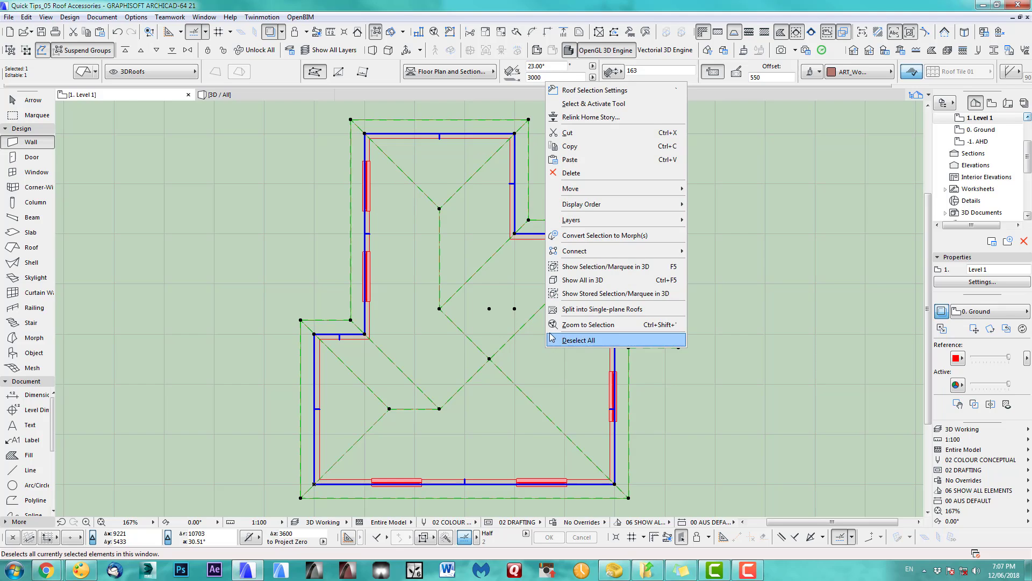
pyautogui.click(604, 313)
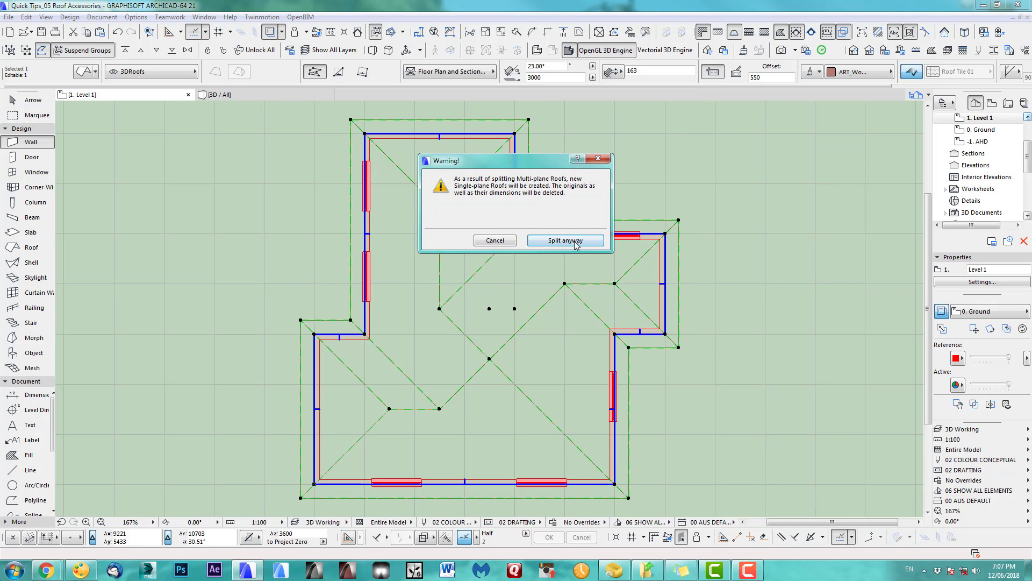
pyautogui.click(571, 244)
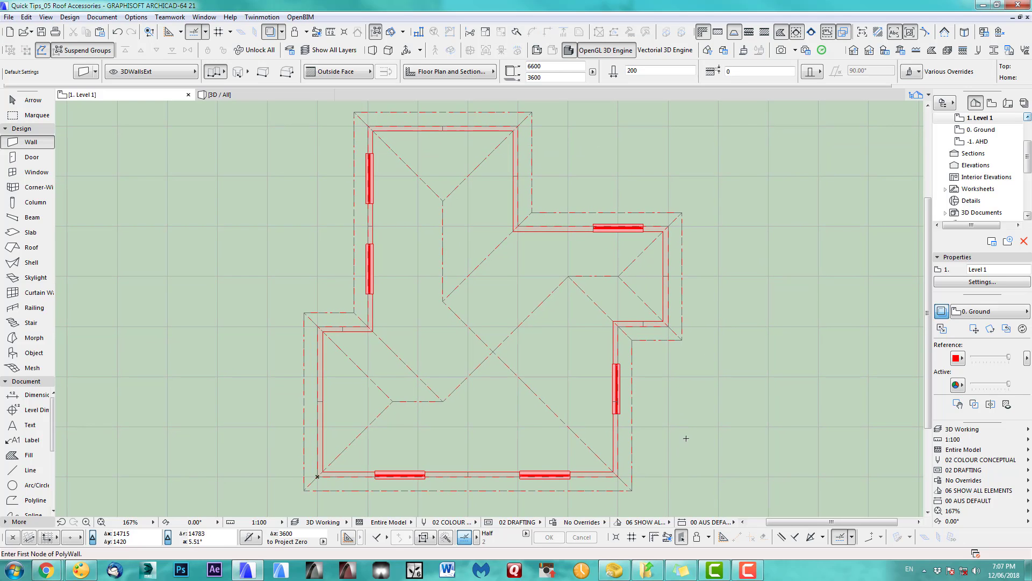
pyautogui.keyDown('shift'); pyautogui.click(493, 428); pyautogui.keyUp('shift')
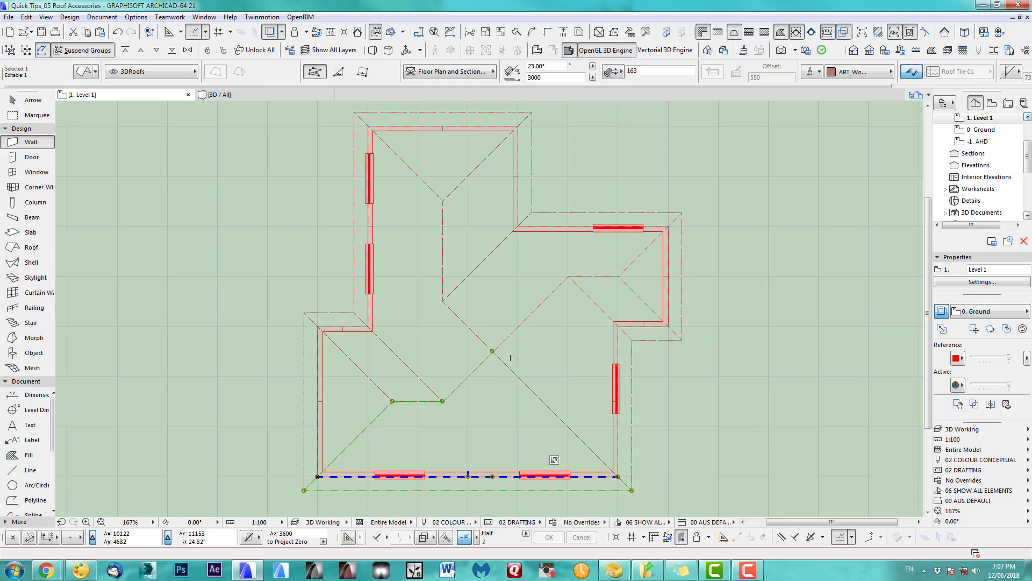
# Step: Set the Roof Accessories covering type to Normal Tiles with a 3D preview
pyautogui.click(69, 17)
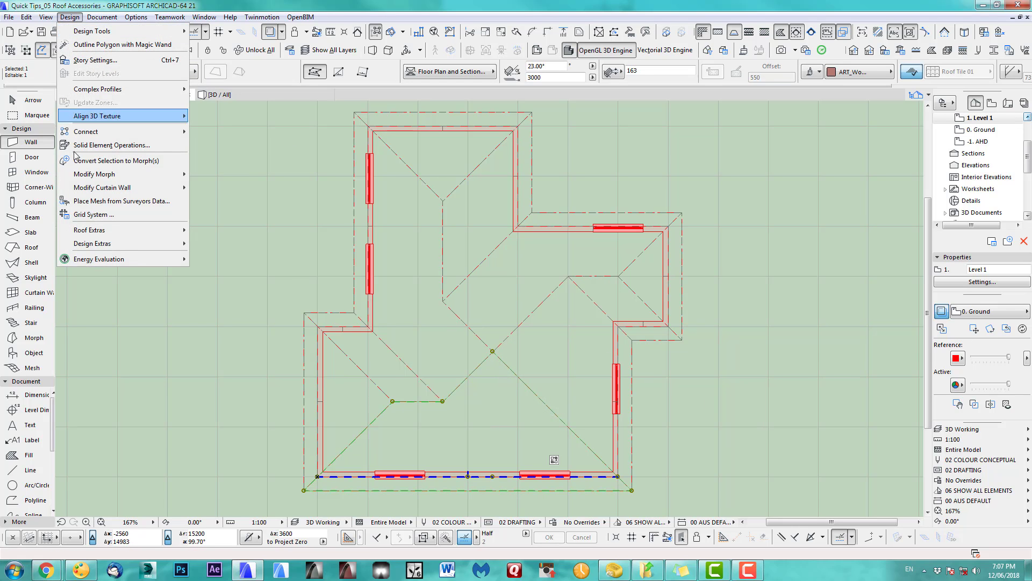
pyautogui.moveTo(220, 244)
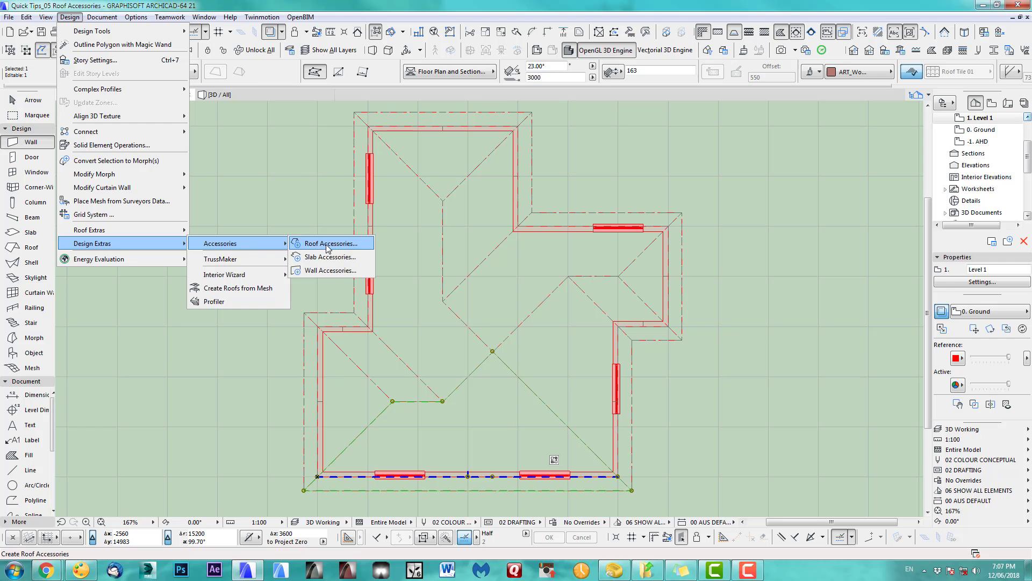
pyautogui.click(327, 247)
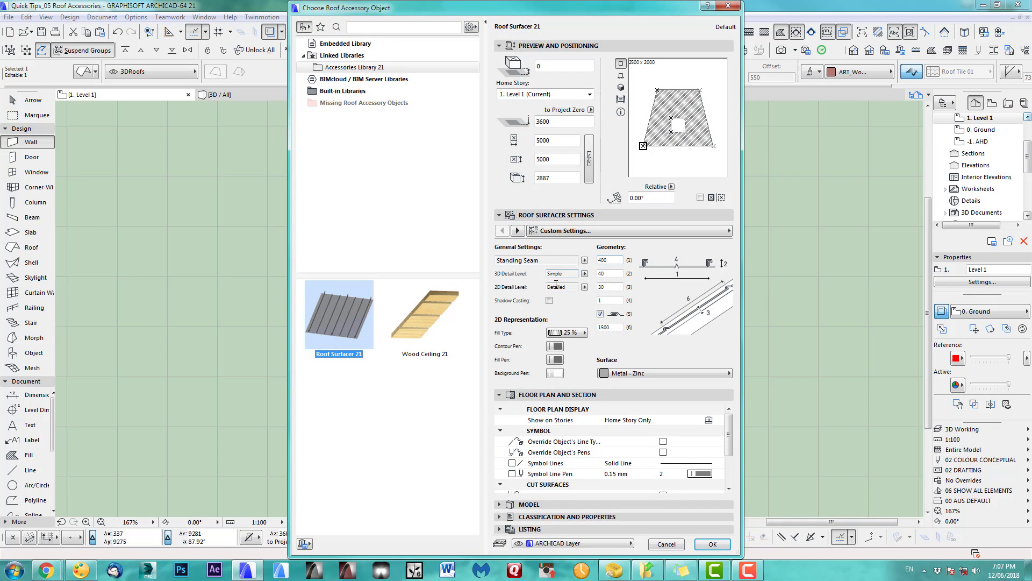
pyautogui.click(584, 260)
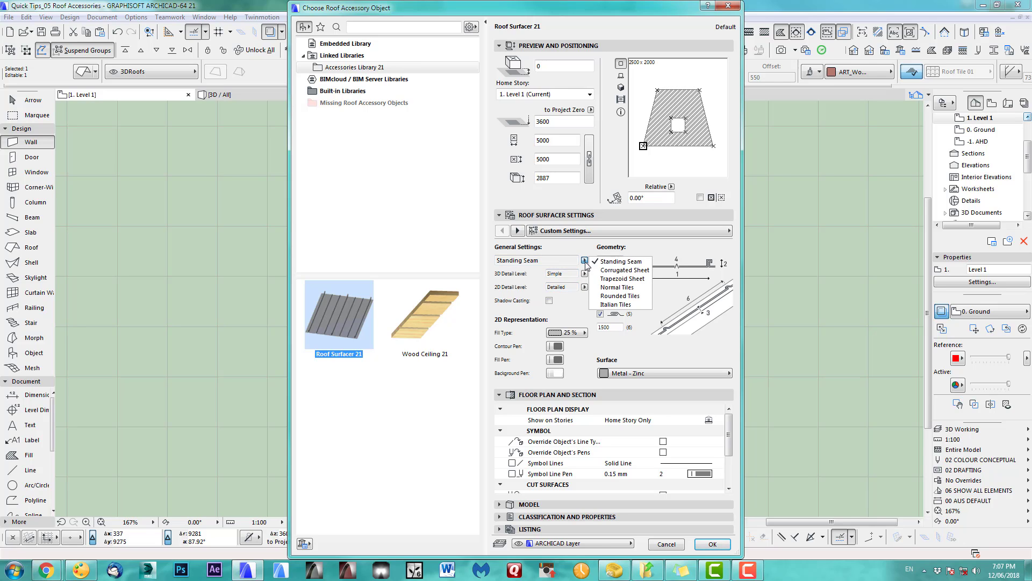
pyautogui.click(611, 288)
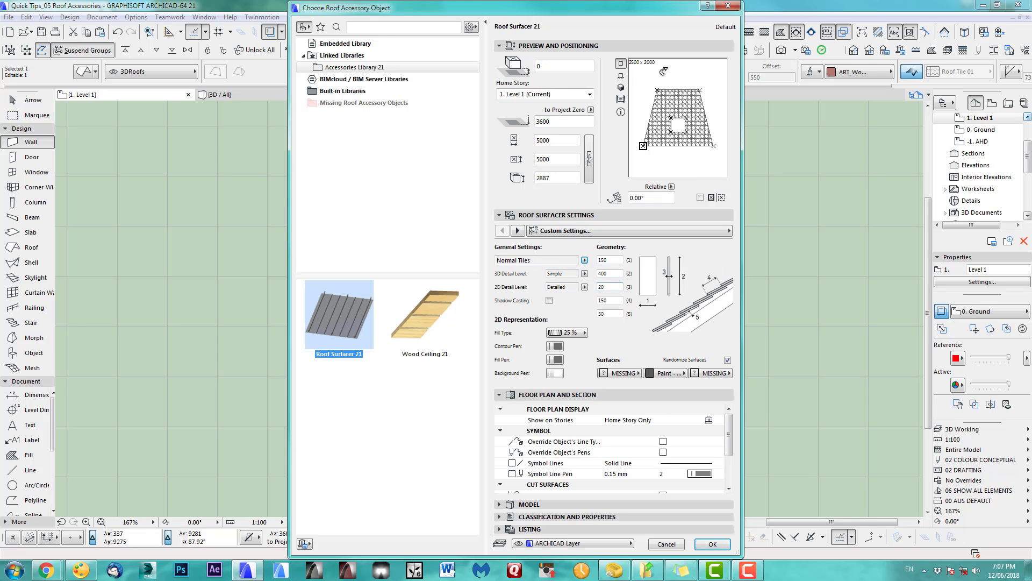
pyautogui.click(621, 87)
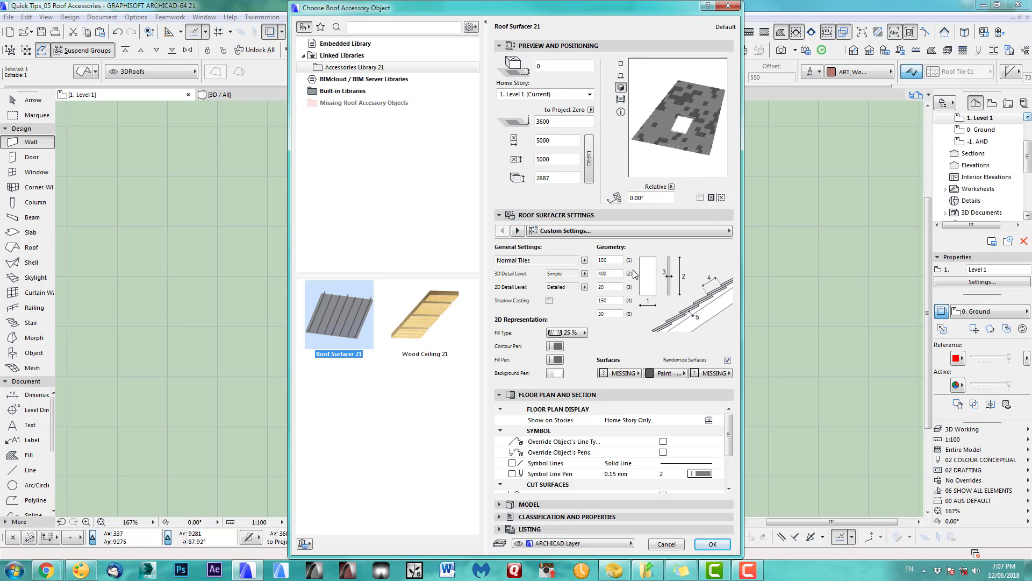
# Step: Set the second tile geometry value to 350 and the first tile surface to blue ART_Pav7
pyautogui.moveTo(609, 260); pyautogui.dragTo(594, 260)
pyautogui.press('Tab')
pyautogui.write('0')
pyautogui.click(613, 288)
pyautogui.click(631, 378)
pyautogui.click(509, 350)
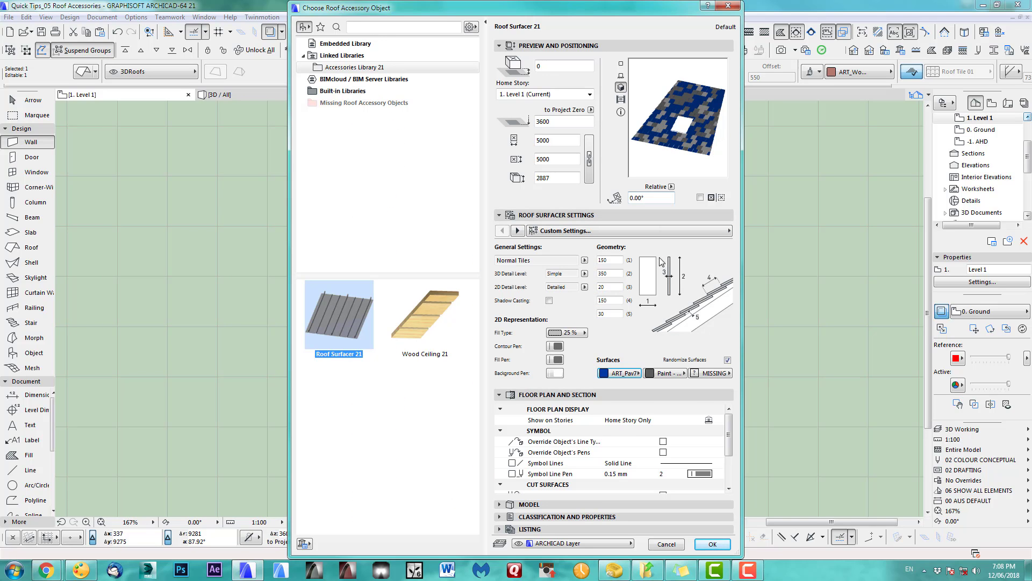
# Step: Turn off Randomize Surfaces, use brown ART_RoofEx1 for the tiles, and put them on the 3DRoofs layer
pyautogui.click(716, 376)
pyautogui.click(617, 360)
pyautogui.click(728, 359)
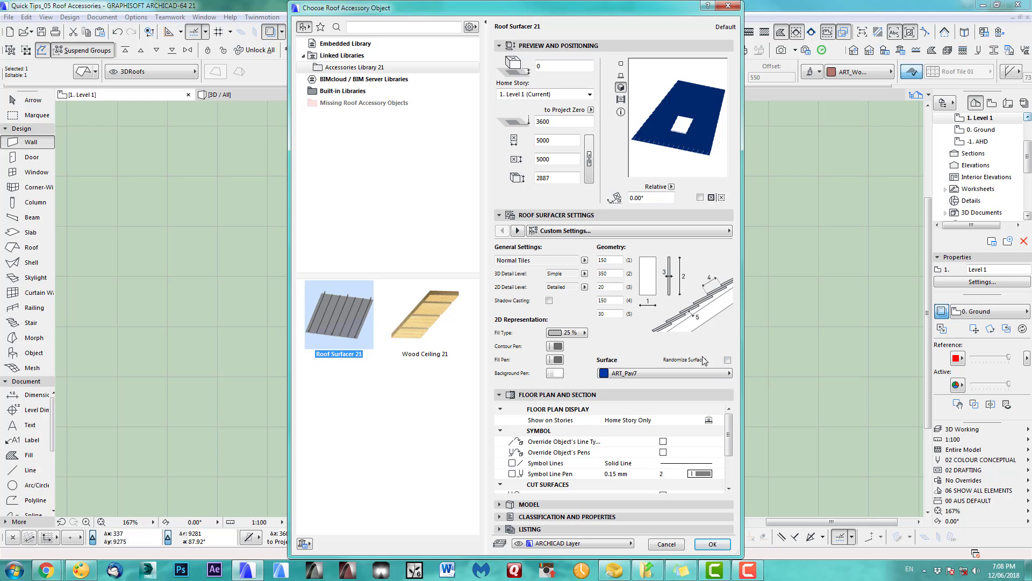
pyautogui.click(644, 372)
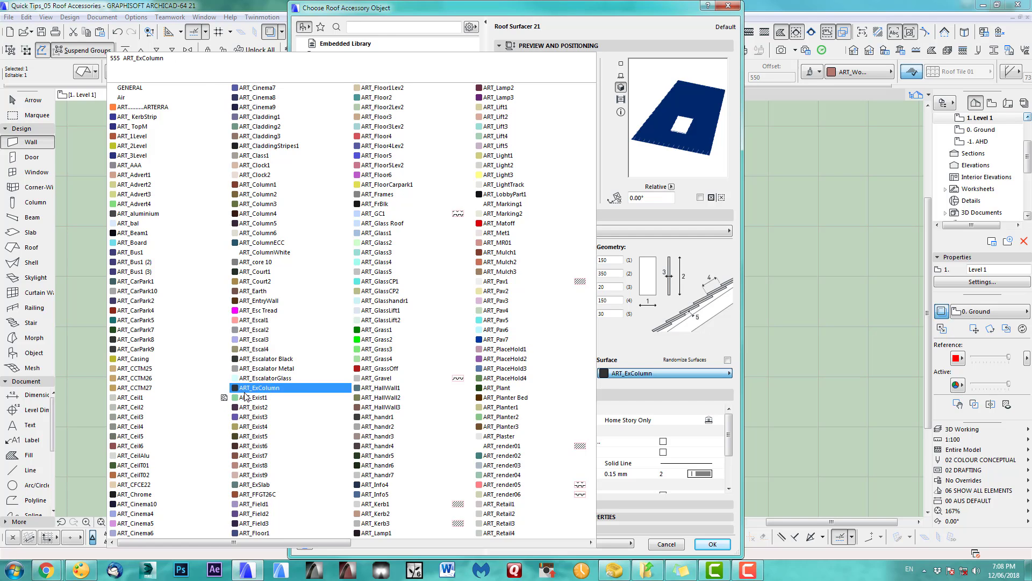
pyautogui.scroll(-2, 245, 396)
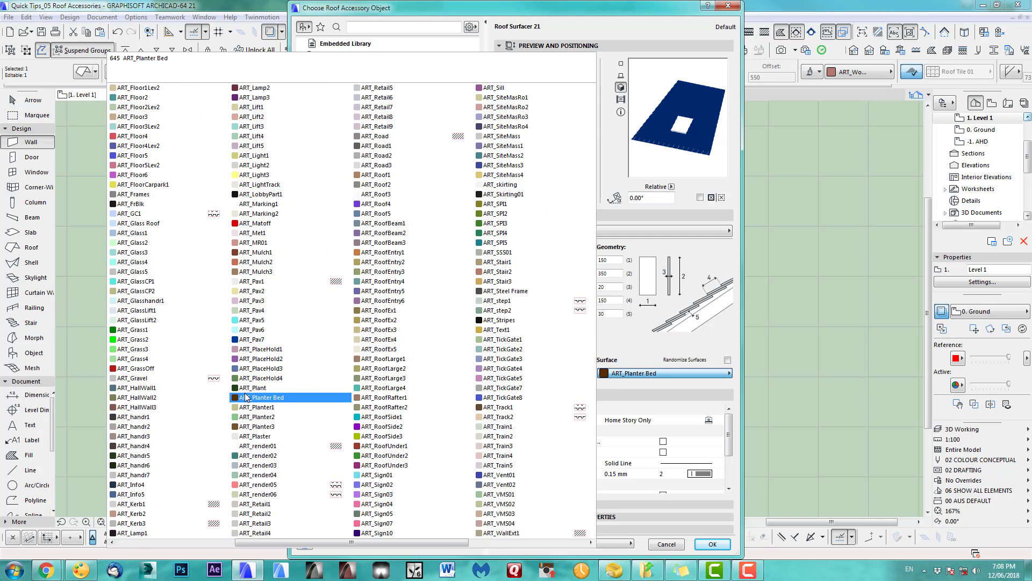
pyautogui.click(404, 315)
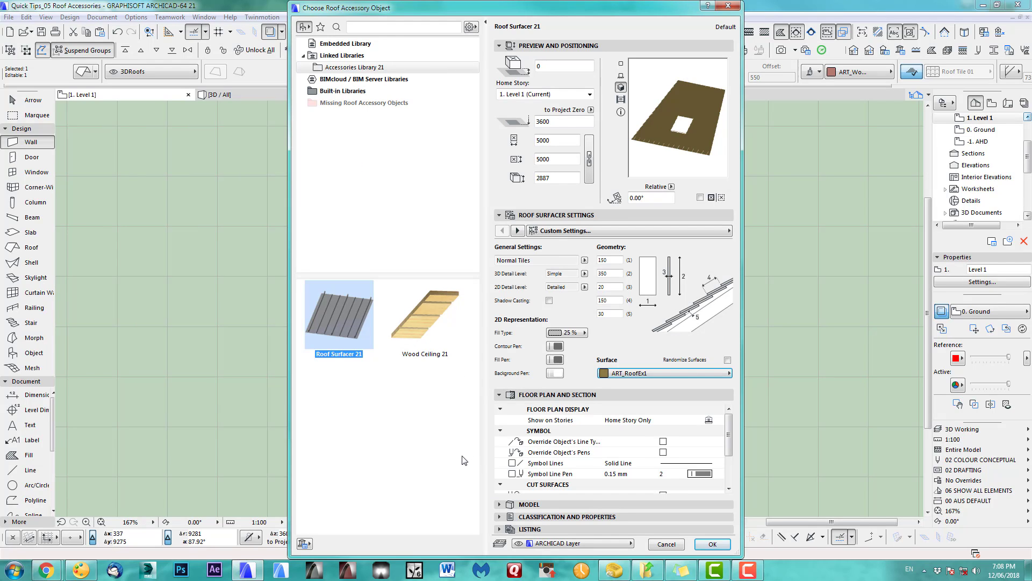
pyautogui.click(603, 548)
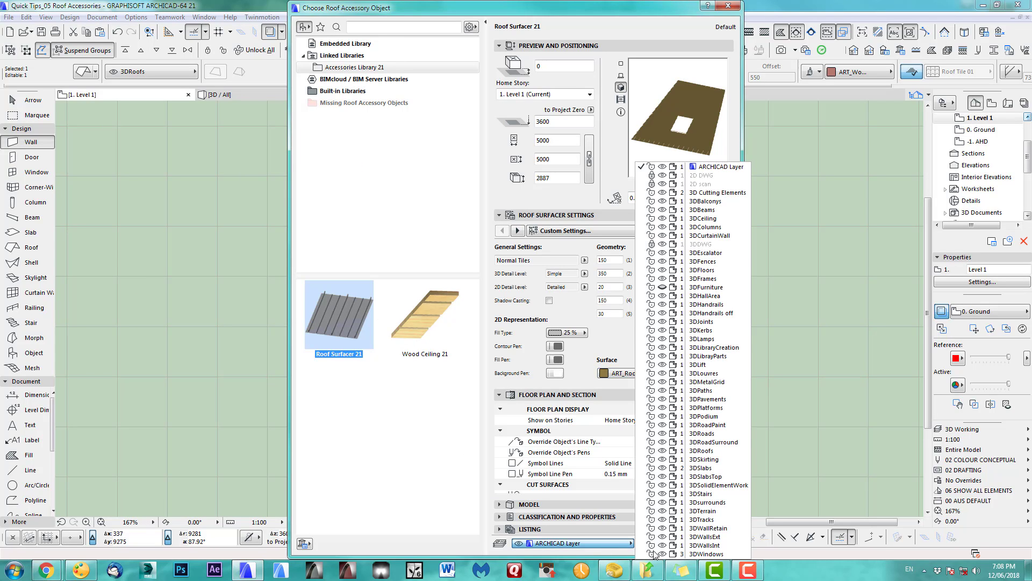
pyautogui.click(701, 450)
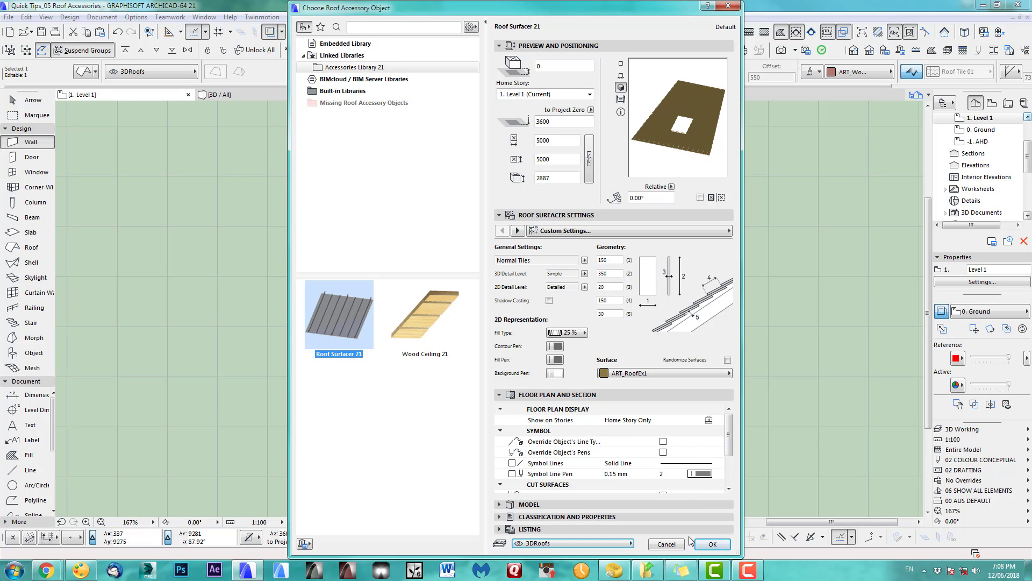
# Step: Create the tile covering on the front roof plane and open the Ground floor plan
pyautogui.click(712, 543)
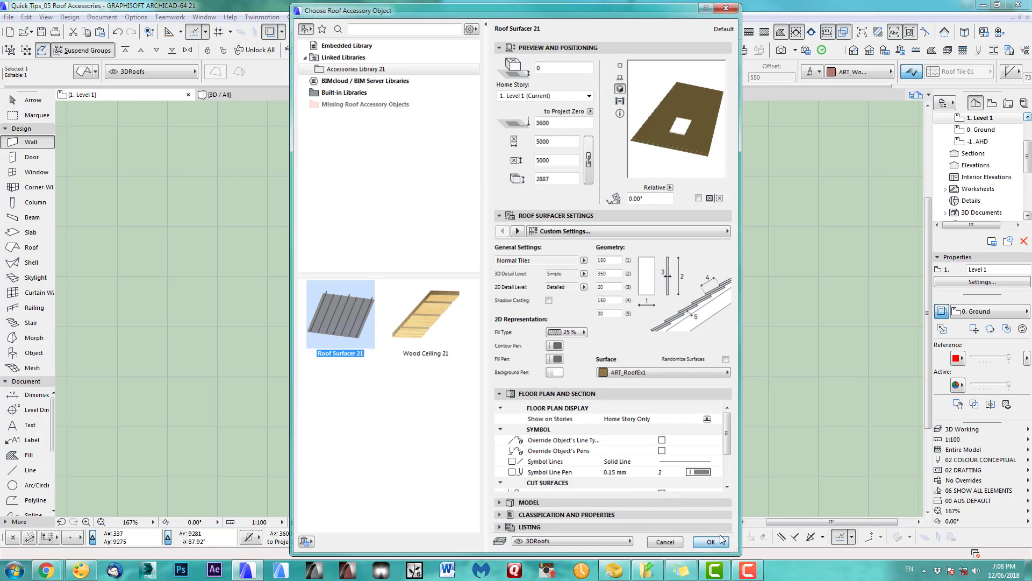
pyautogui.moveTo(501, 370)
pyautogui.mouseDown(button='middle')
pyautogui.moveTo(534, 341)
pyautogui.moveTo(535, 281)
pyautogui.mouseUp(button='middle')
pyautogui.press('F2')
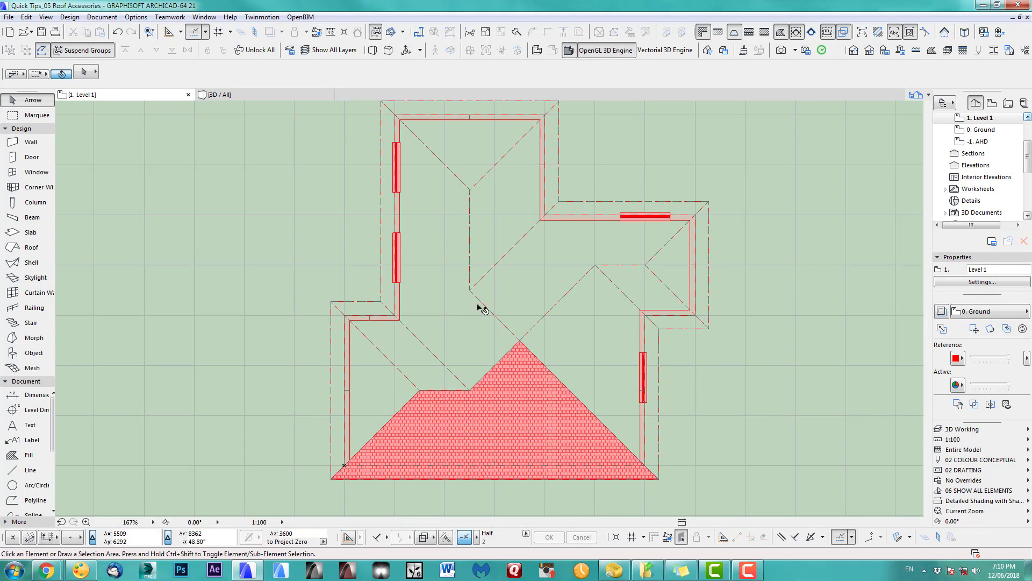
pyautogui.click(980, 130)
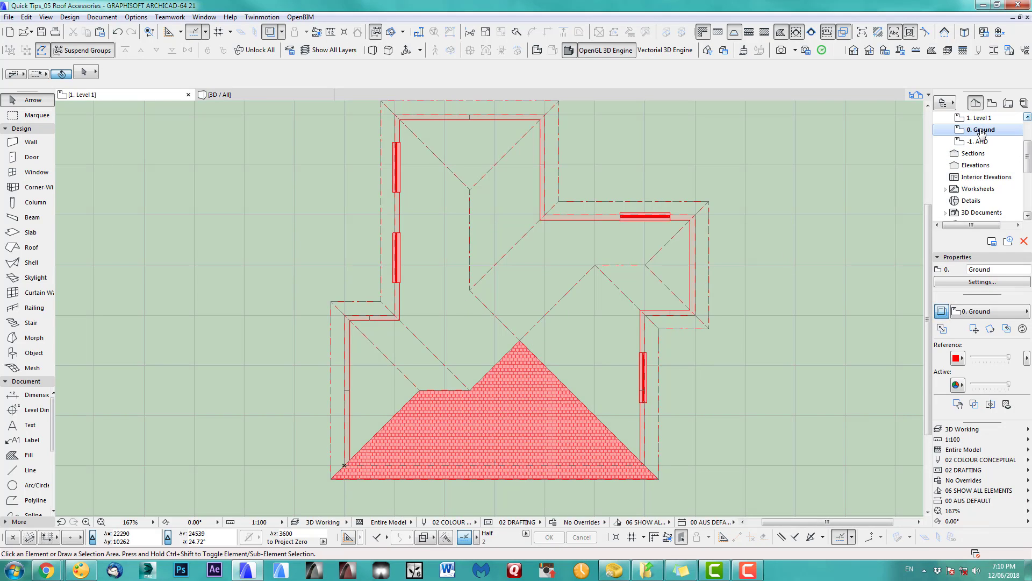
pyautogui.scroll(4, 594, 444)
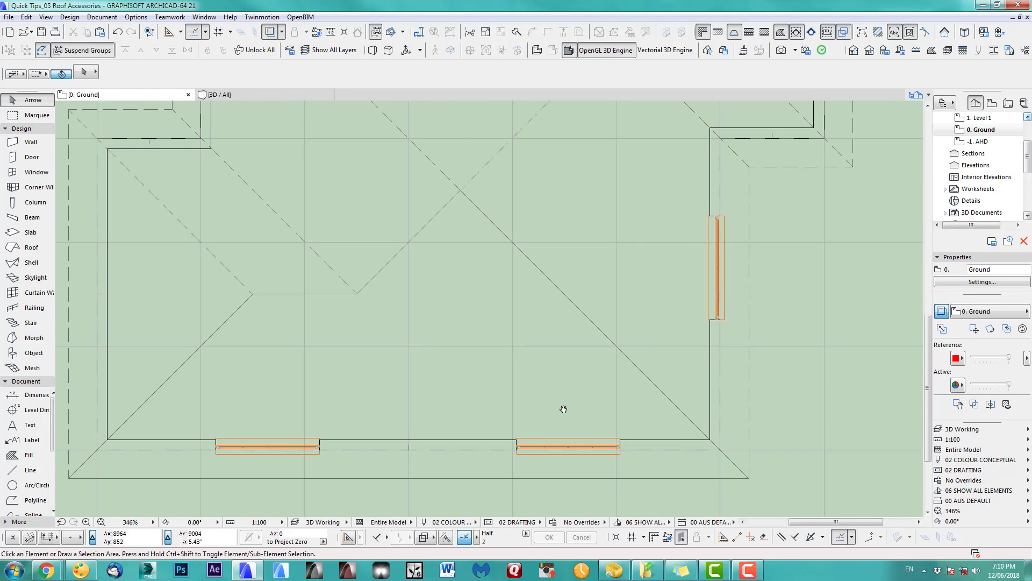
# Step: Orbit the 3D view to a lower angle and select the tiled roof covering
pyautogui.press('F3')
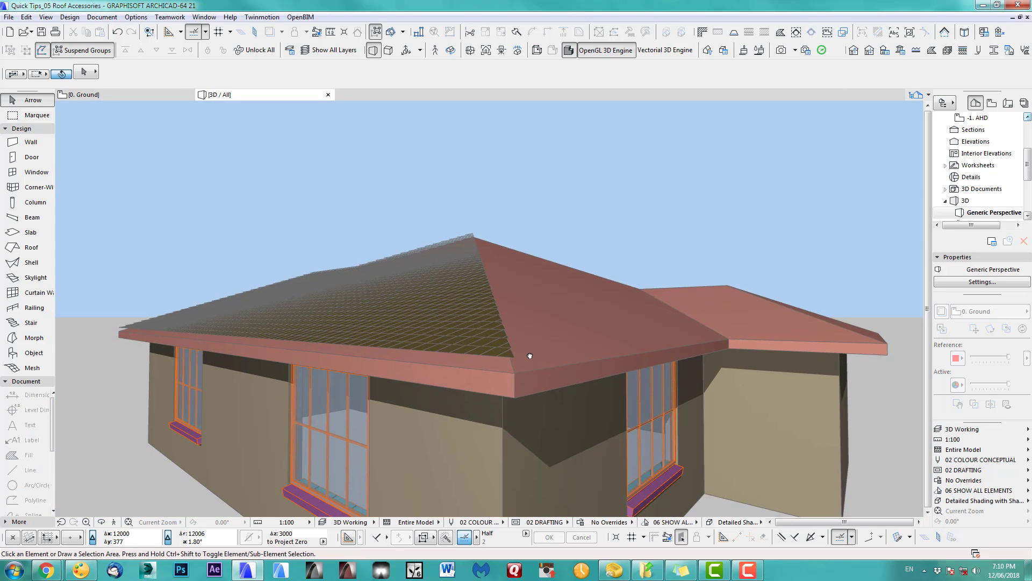
pyautogui.moveTo(363, 386)
pyautogui.keyDown('shift'); pyautogui.mouseDown(button='middle')
pyautogui.moveTo(339, 392)
pyautogui.moveTo(382, 236)
pyautogui.moveTo(505, 414)
pyautogui.moveTo(595, 420)
pyautogui.moveTo(508, 451)
pyautogui.mouseUp(button='middle'); pyautogui.keyUp('shift')
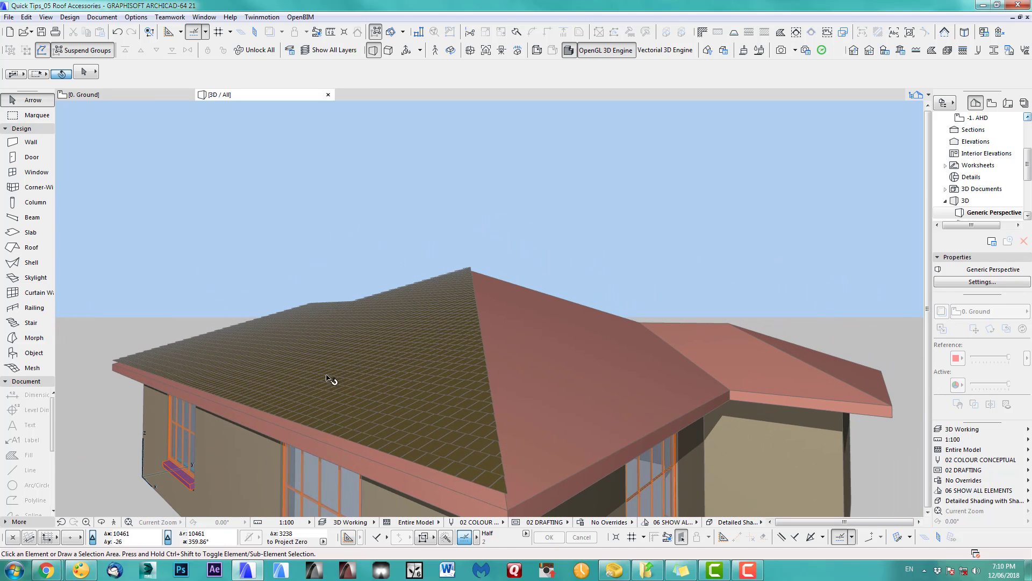
pyautogui.keyDown('shift'); pyautogui.moveTo(371, 372); pyautogui.dragTo(385, 371, button='middle'); pyautogui.keyUp('shift')
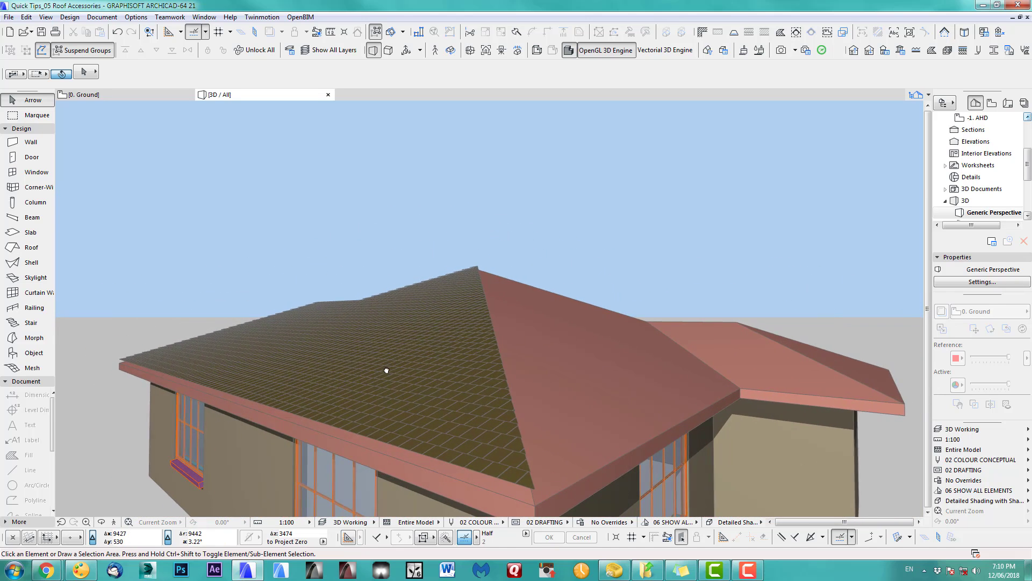
pyautogui.click(446, 389)
# Step: Set the roof covering's 3D Detail Level to Detailed
pyautogui.click(83, 71)
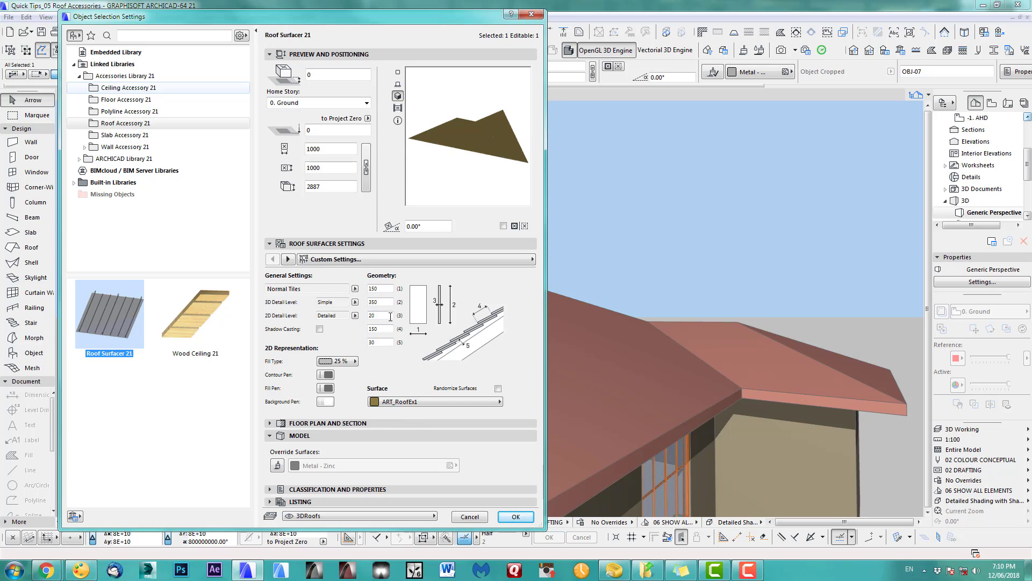
pyautogui.click(355, 303)
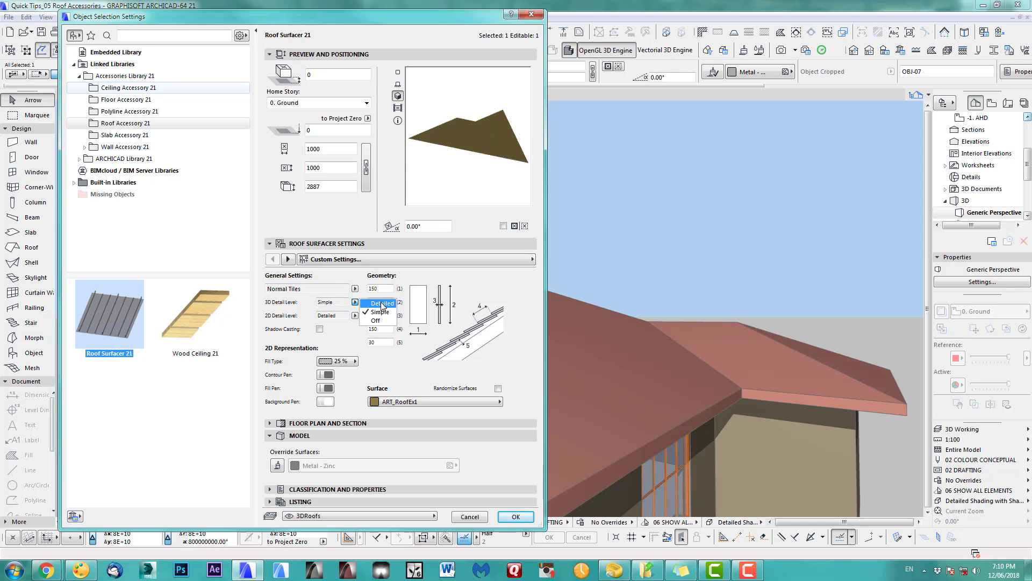
pyautogui.click(382, 304)
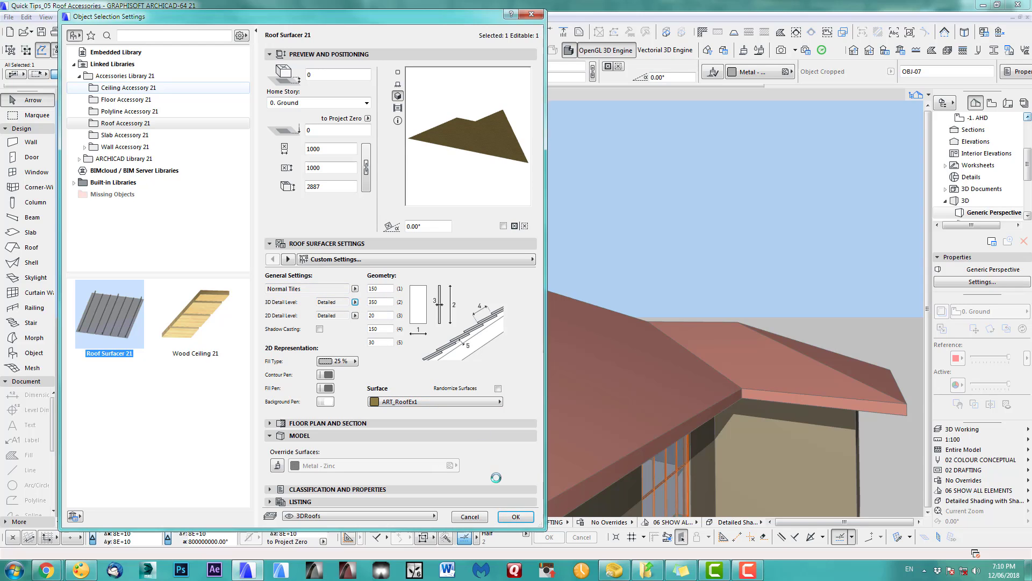
pyautogui.click(515, 518)
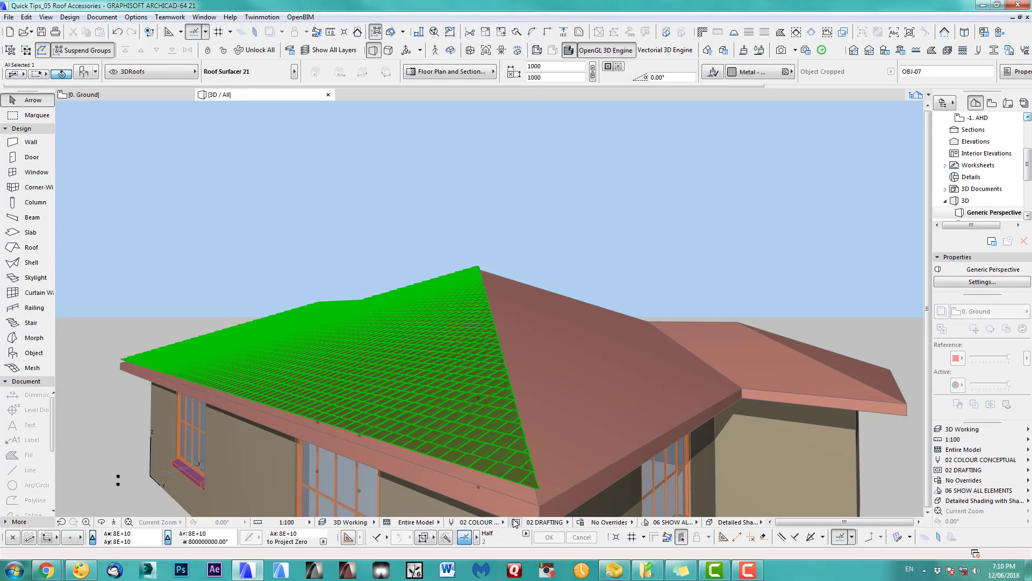
# Step: Orbit around the roof to inspect the detailed tiles, then return to the Ground floor plan
pyautogui.moveTo(534, 454); pyautogui.dragTo(441, 428, button='middle')
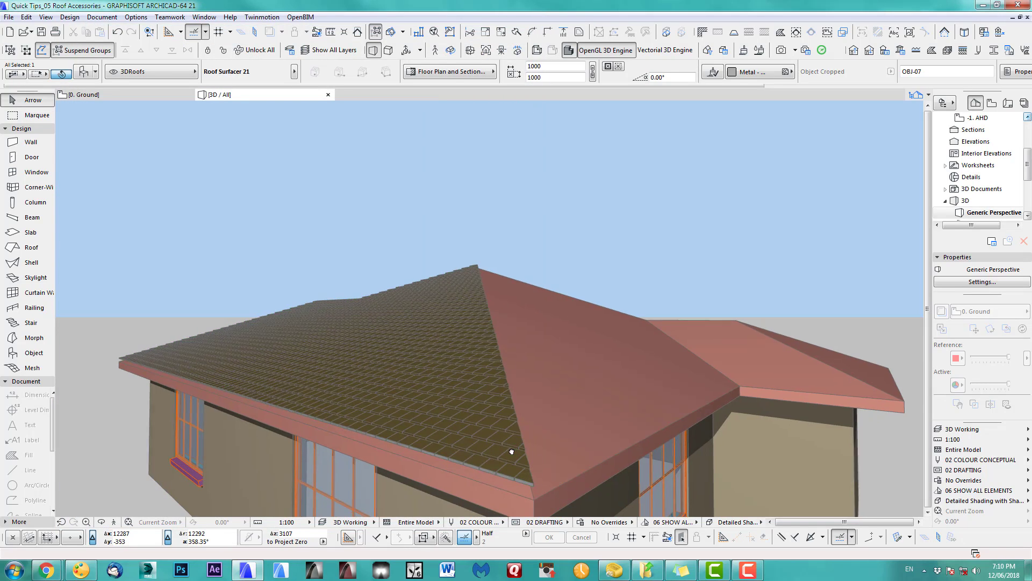
pyautogui.scroll(-3, 454, 260)
pyautogui.keyDown('shift'); pyautogui.moveTo(454, 260); pyautogui.dragTo(482, 405, button='middle'); pyautogui.keyUp('shift')
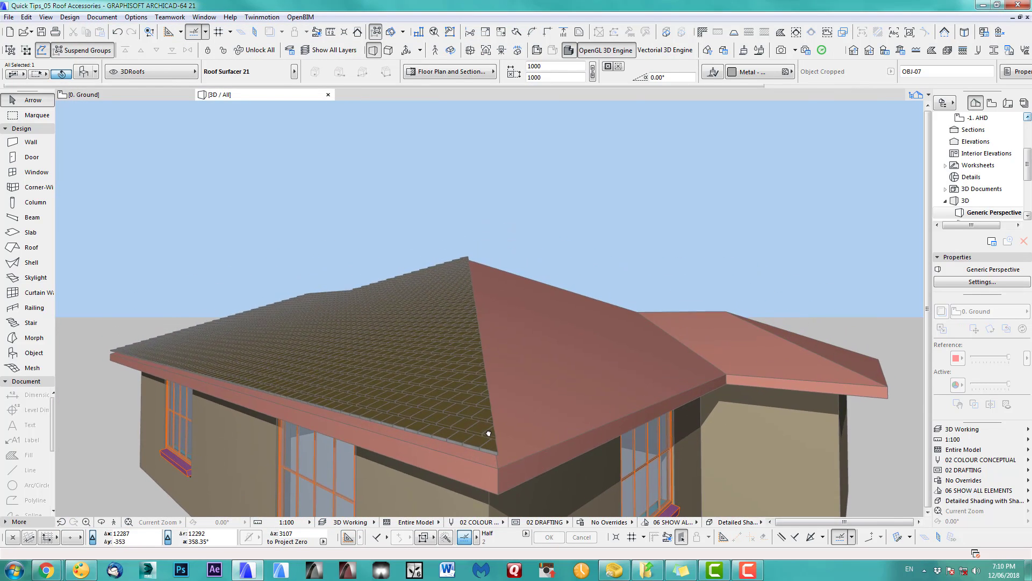
pyautogui.scroll(3, 434, 386)
pyautogui.press('F2')
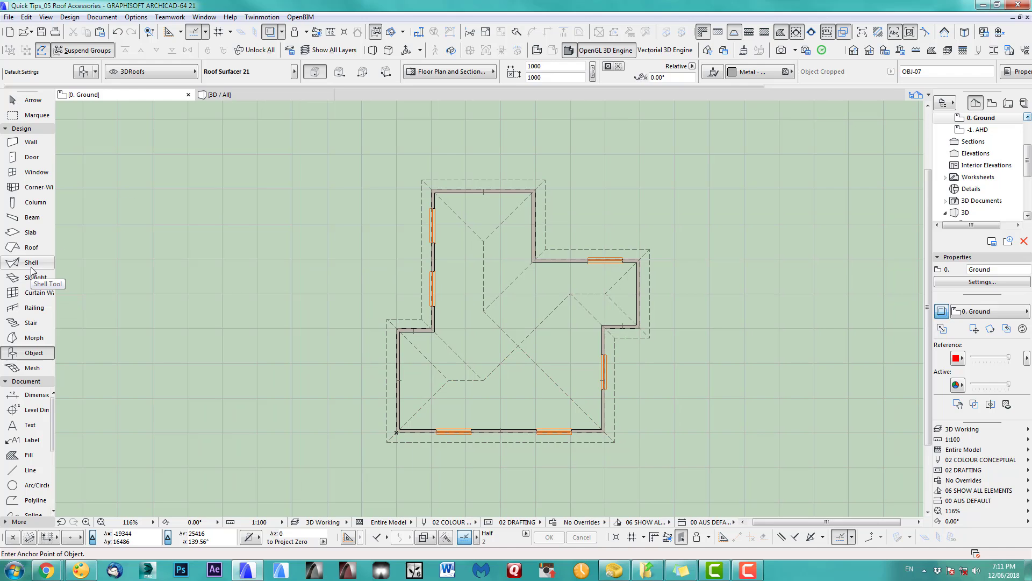
# Step: Select all roofs and apply Roof Surfacer 21 with Detailed 3D level and first geometry value 200
pyautogui.click(31, 248)
pyautogui.hotkey('ctrl', 'a')
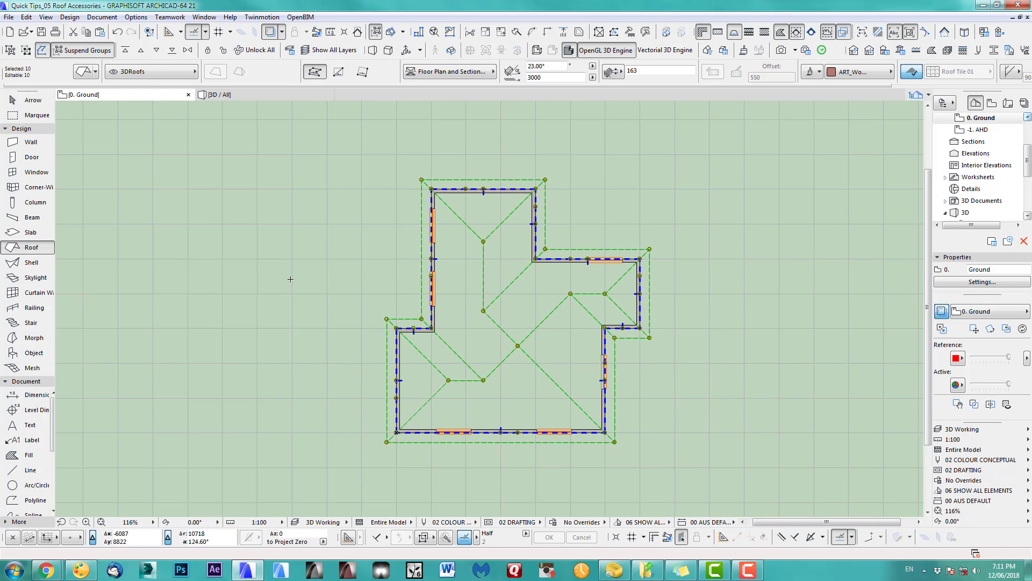
pyautogui.click(70, 18)
pyautogui.moveTo(92, 244)
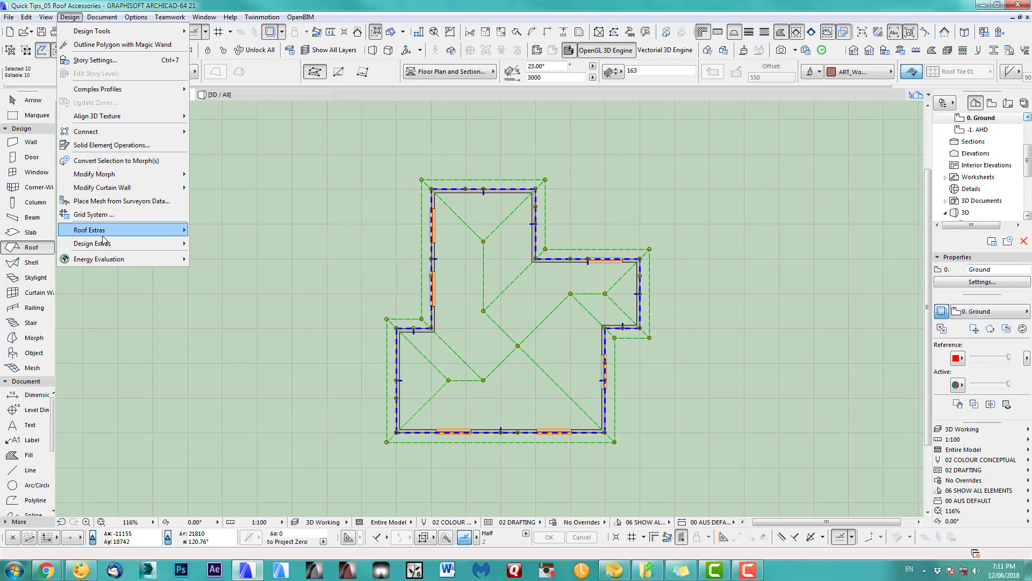
pyautogui.moveTo(220, 244)
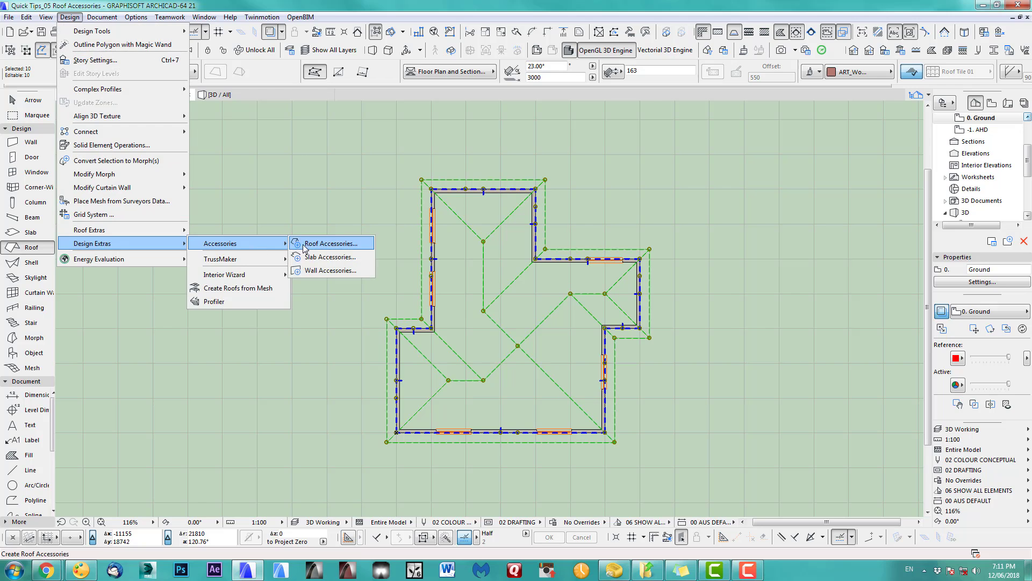
pyautogui.click(317, 243)
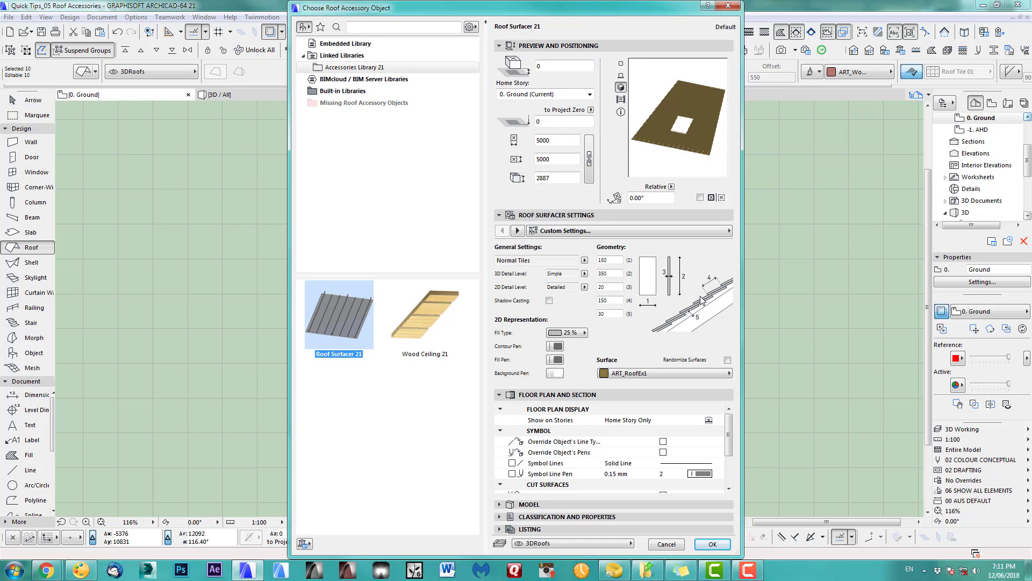
pyautogui.click(584, 274)
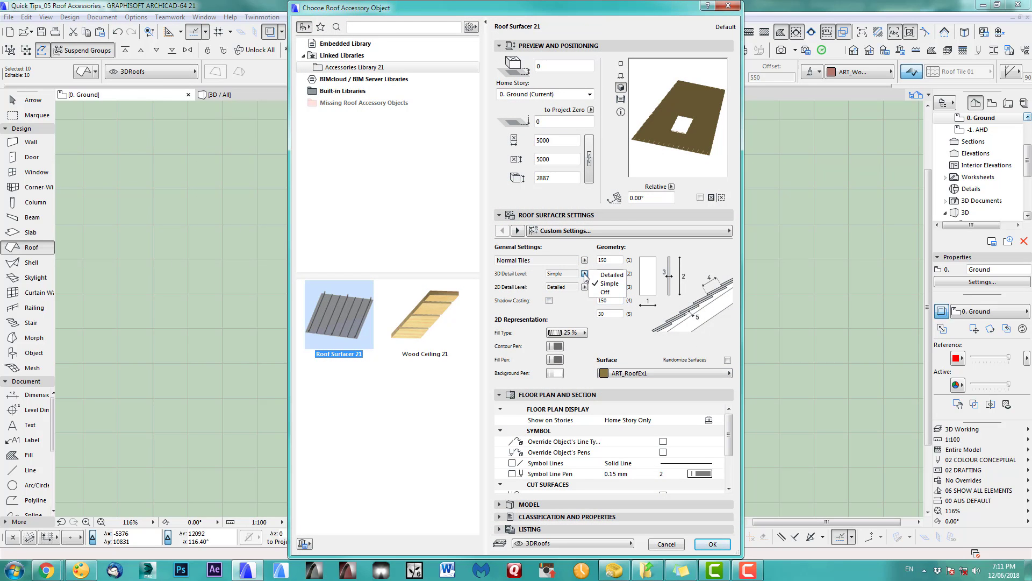
pyautogui.click(611, 275)
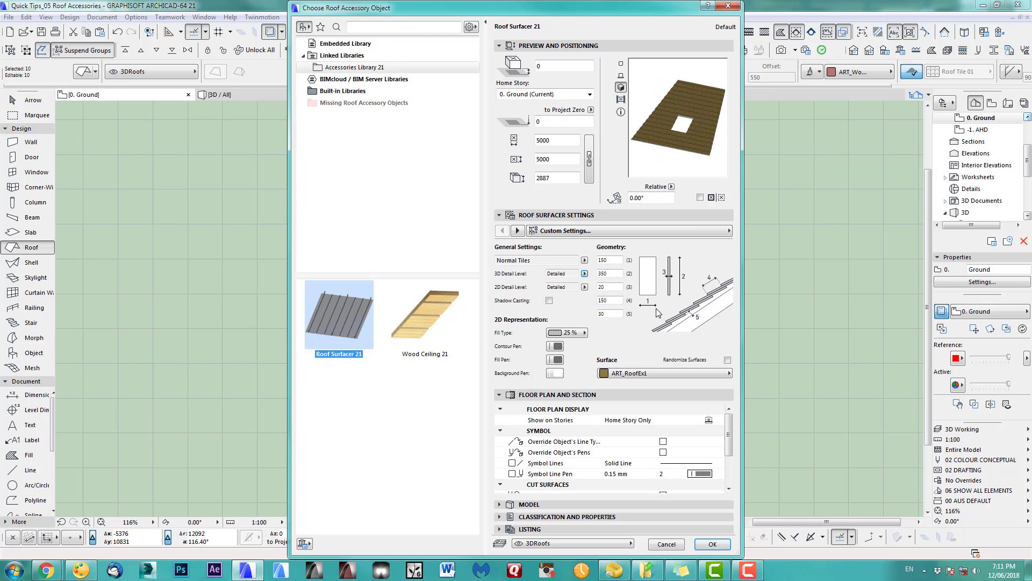
pyautogui.click(613, 260)
pyautogui.write('200')
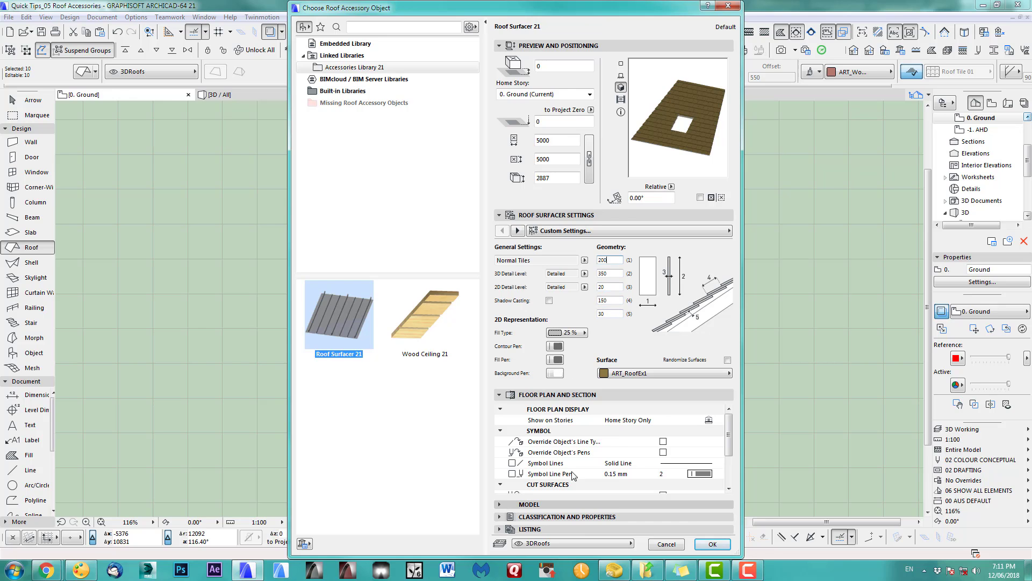
pyautogui.press('Return')
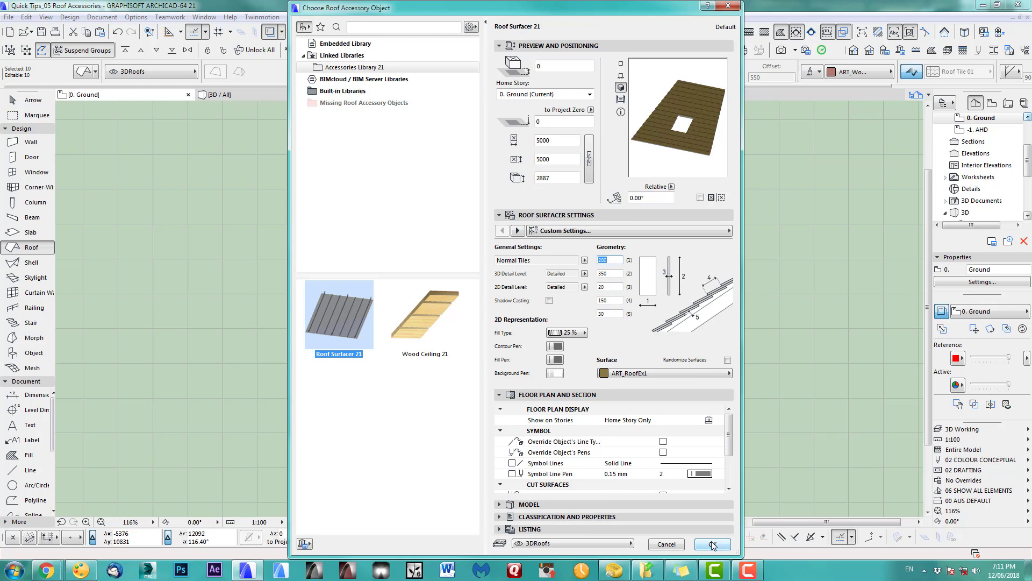
pyautogui.click(712, 544)
pyautogui.scroll(3, 537, 371)
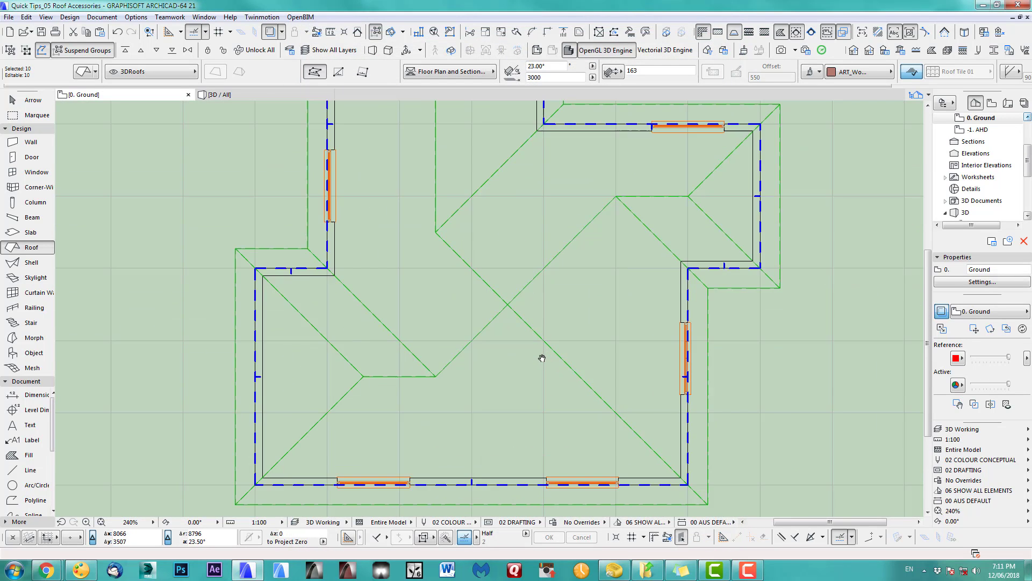
# Step: Switch to the 3D view and orbit around the house's tiled hip roof
pyautogui.scroll(-5, 698, 396)
pyautogui.press('F3')
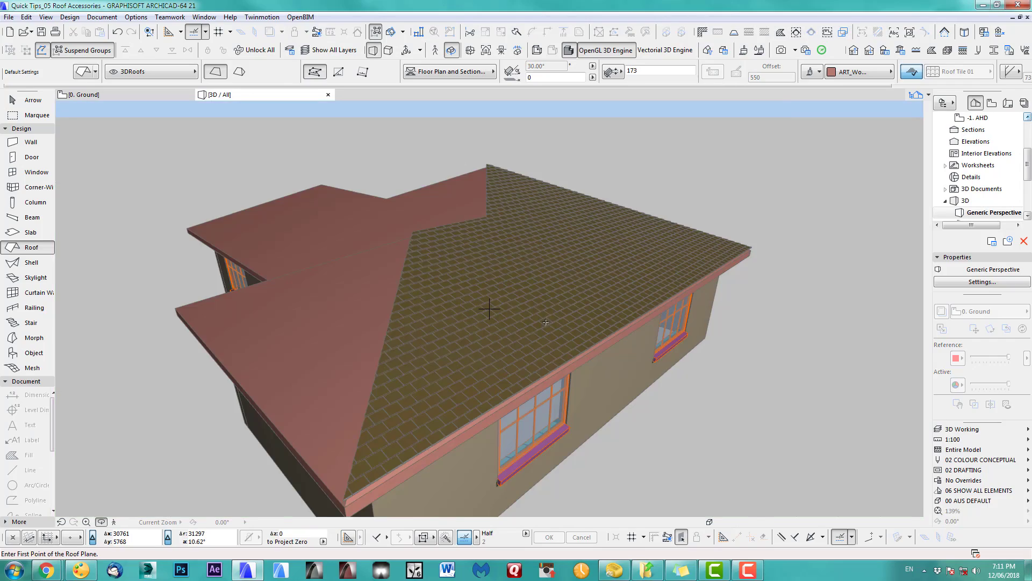
pyautogui.moveTo(447, 315); pyautogui.dragTo(629, 289)
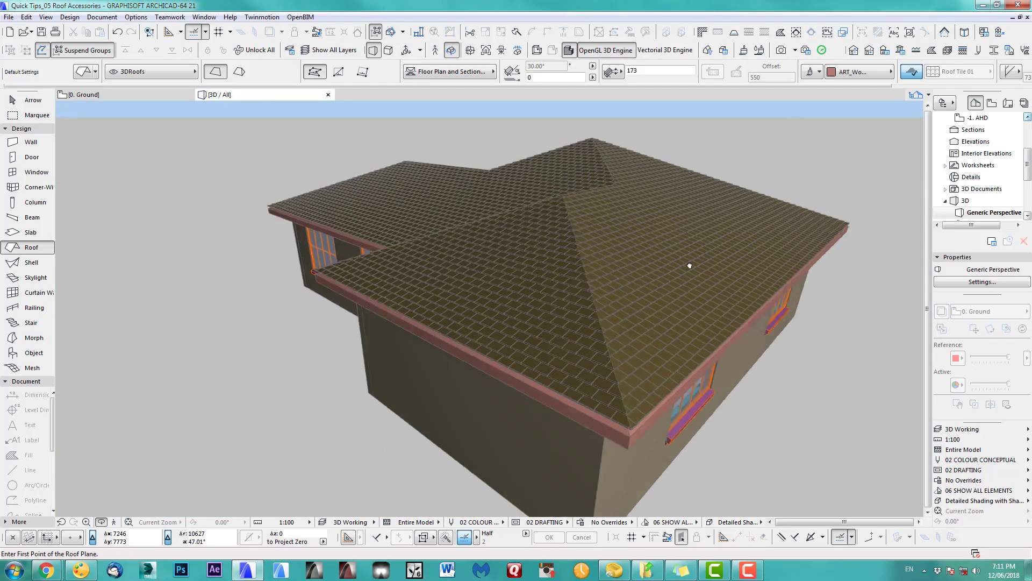
pyautogui.scroll(5, 685, 272)
pyautogui.scroll(-5, 685, 272)
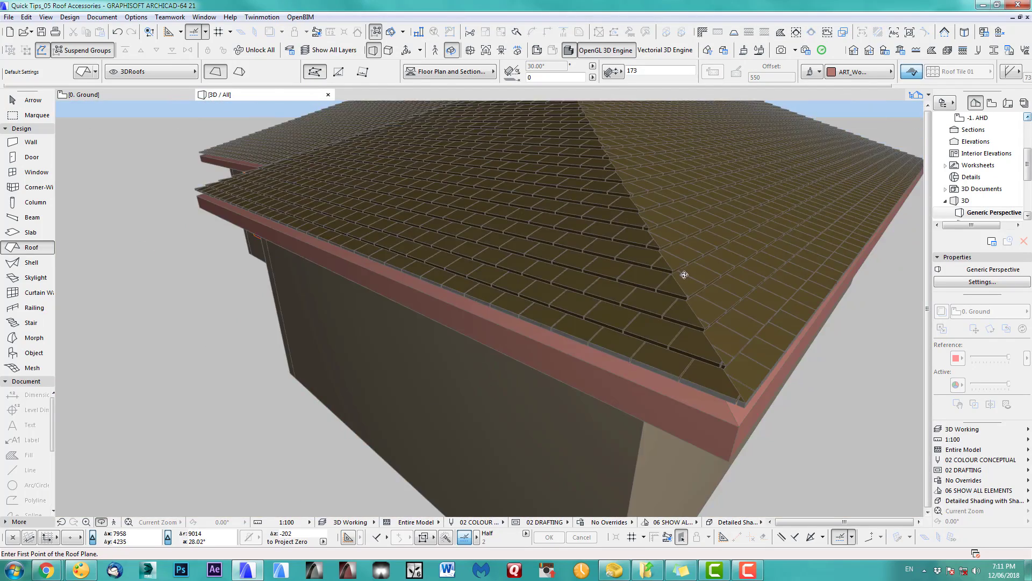
pyautogui.keyDown('shift'); pyautogui.moveTo(682, 277); pyautogui.dragTo(425, 360, button='middle'); pyautogui.keyUp('shift')
# Step: Swing down to a close view of the tiled roof eave, then cancel roof drawing
pyautogui.scroll(2, 424, 360)
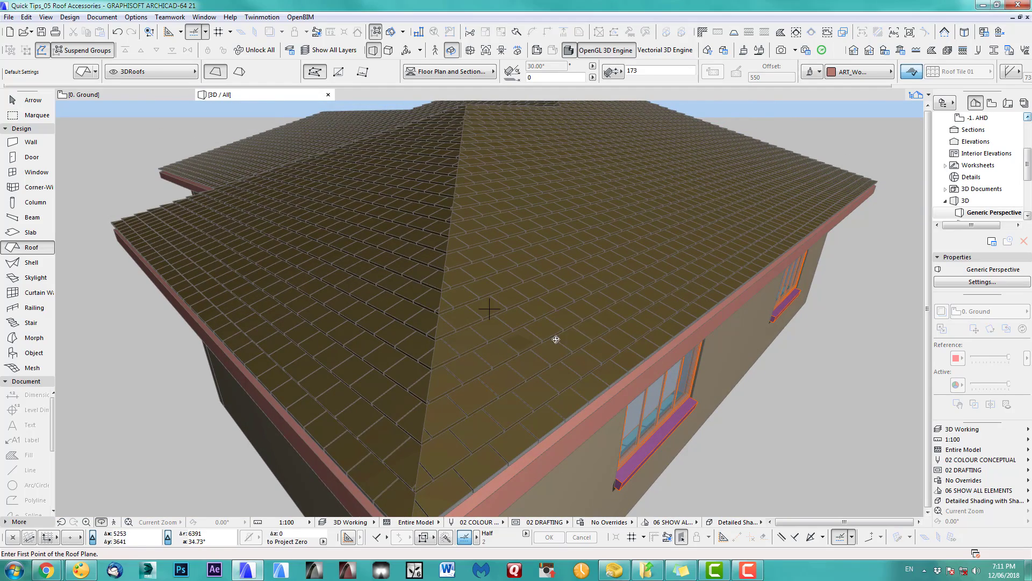
pyautogui.click(591, 310)
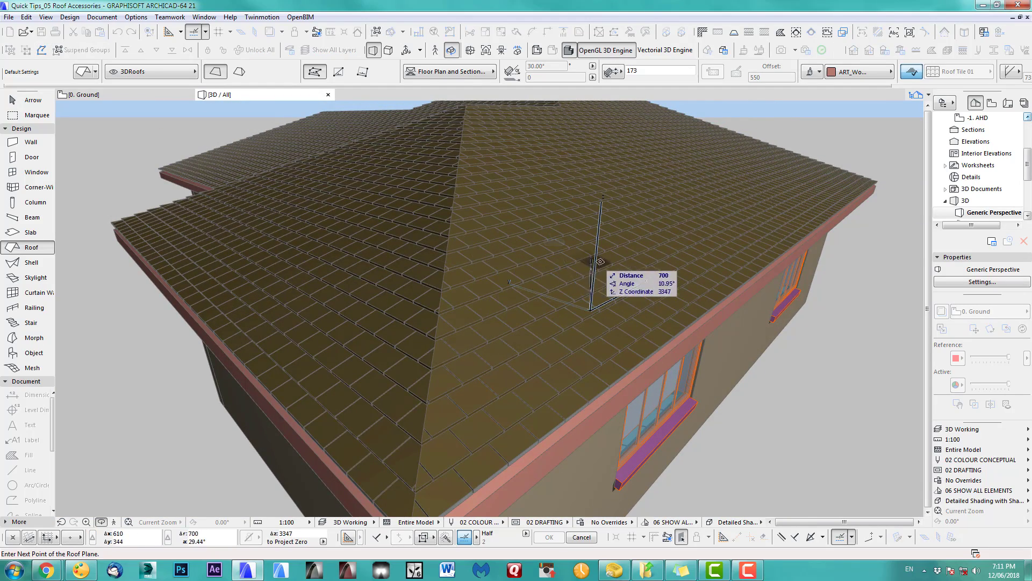
pyautogui.scroll(-3, 538, 247)
pyautogui.moveTo(538, 248)
pyautogui.keyDown('shift'); pyautogui.mouseDown(button='middle')
pyautogui.moveTo(452, 195)
pyautogui.moveTo(461, 177)
pyautogui.moveTo(491, 237)
pyautogui.moveTo(574, 306)
pyautogui.moveTo(414, 404)
pyautogui.mouseUp(button='middle'); pyautogui.keyUp('shift')
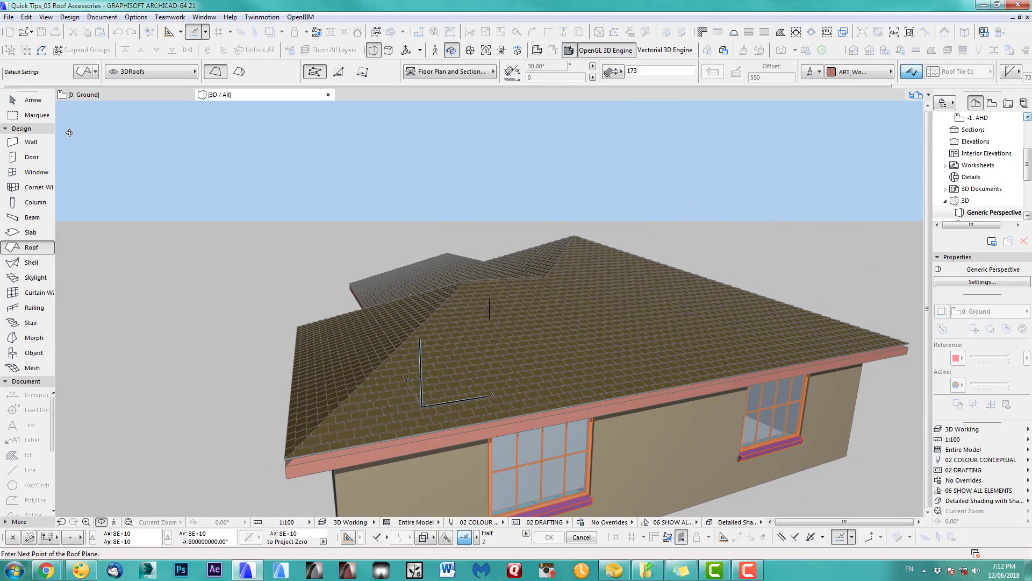
pyautogui.click(29, 100)
# Step: Select all roof surfacer objects and change their covering type to Corrugated Sheet
pyautogui.click(34, 353)
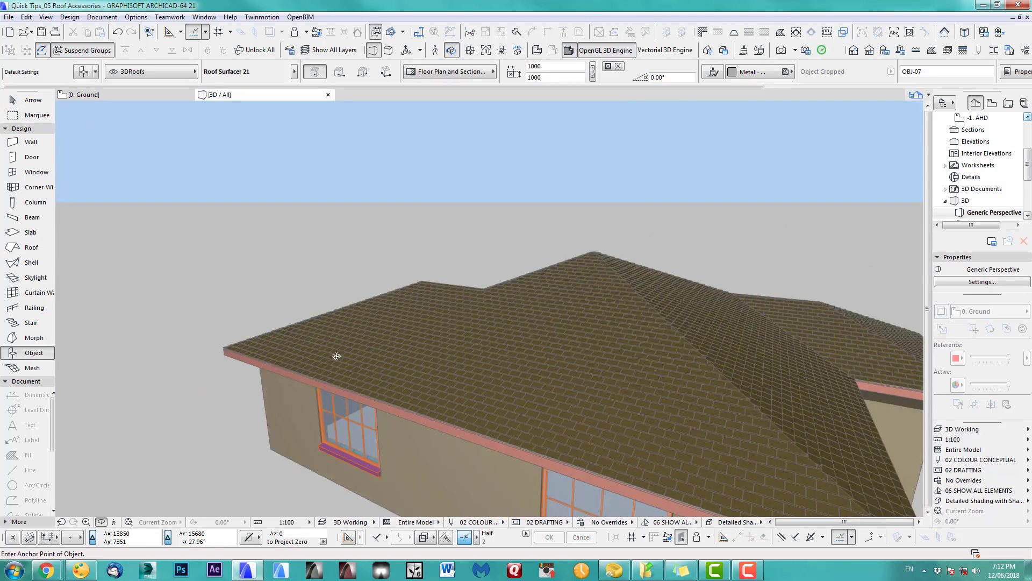
pyautogui.moveTo(335, 357)
pyautogui.keyDown('shift'); pyautogui.mouseDown(button='middle')
pyautogui.moveTo(485, 373)
pyautogui.moveTo(461, 369)
pyautogui.moveTo(493, 408)
pyautogui.moveTo(477, 357)
pyautogui.moveTo(513, 350)
pyautogui.moveTo(542, 325)
pyautogui.mouseUp(button='middle'); pyautogui.keyUp('shift')
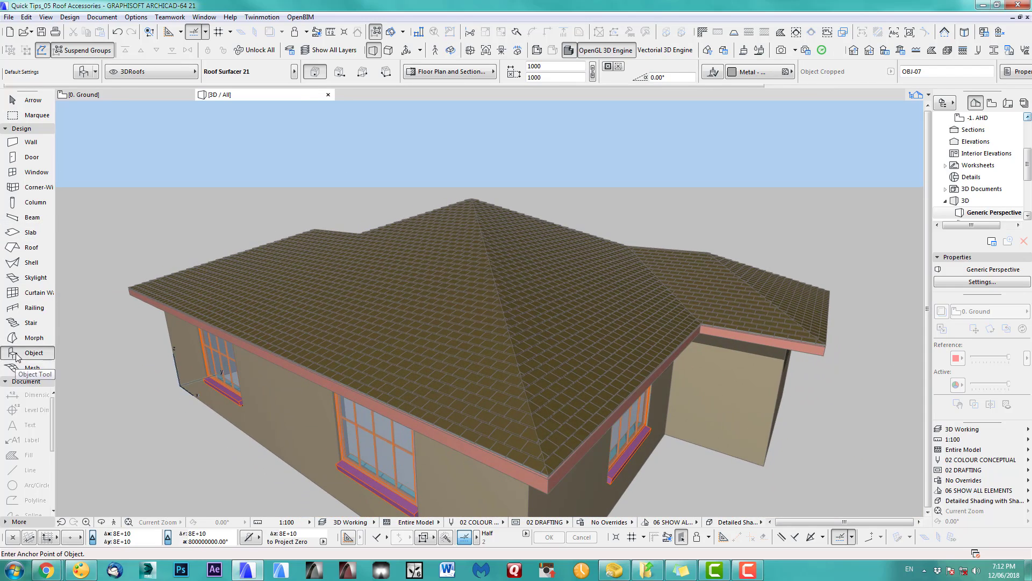
pyautogui.hotkey('ctrl', 'a')
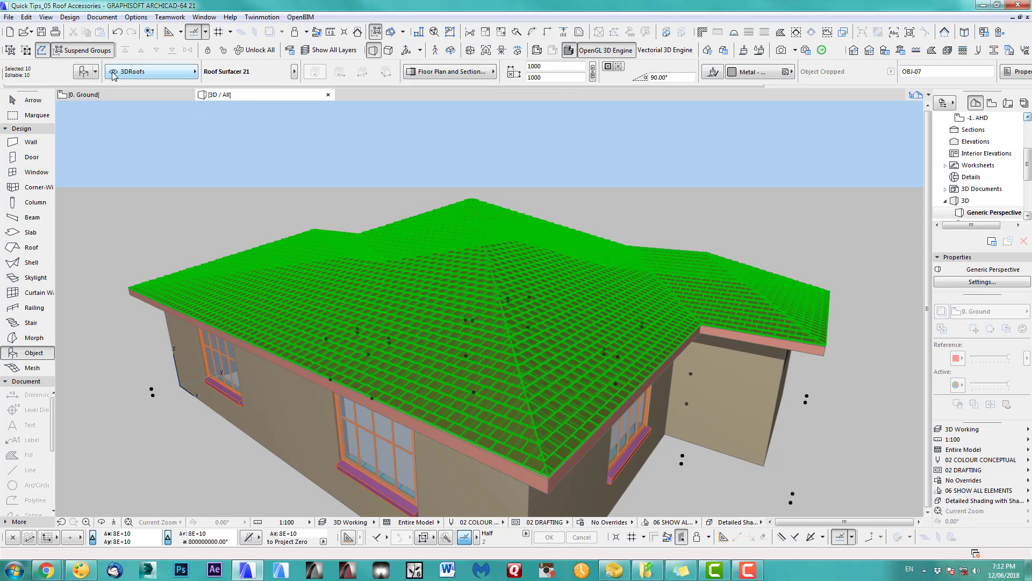
pyautogui.click(83, 72)
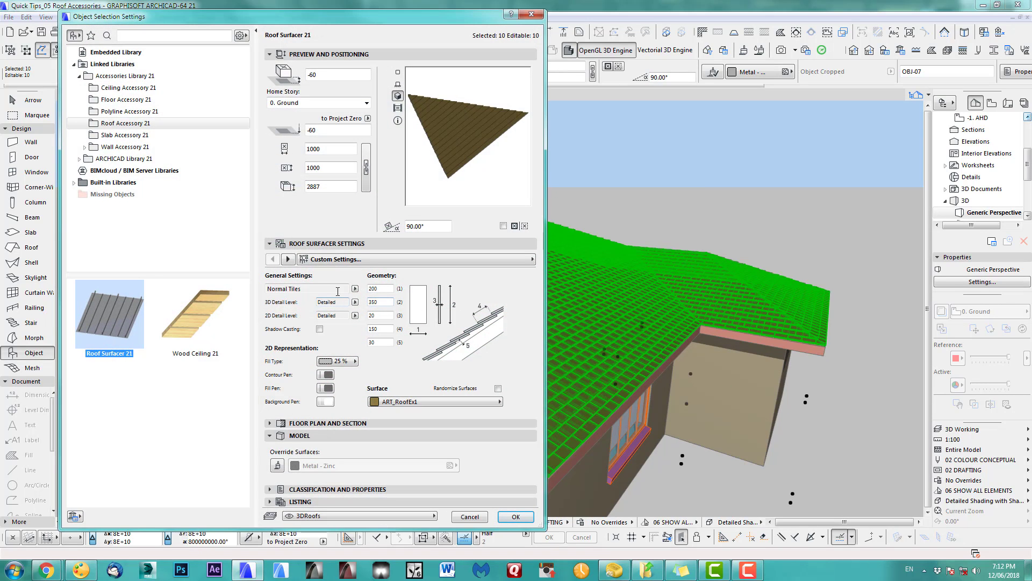
pyautogui.click(355, 290)
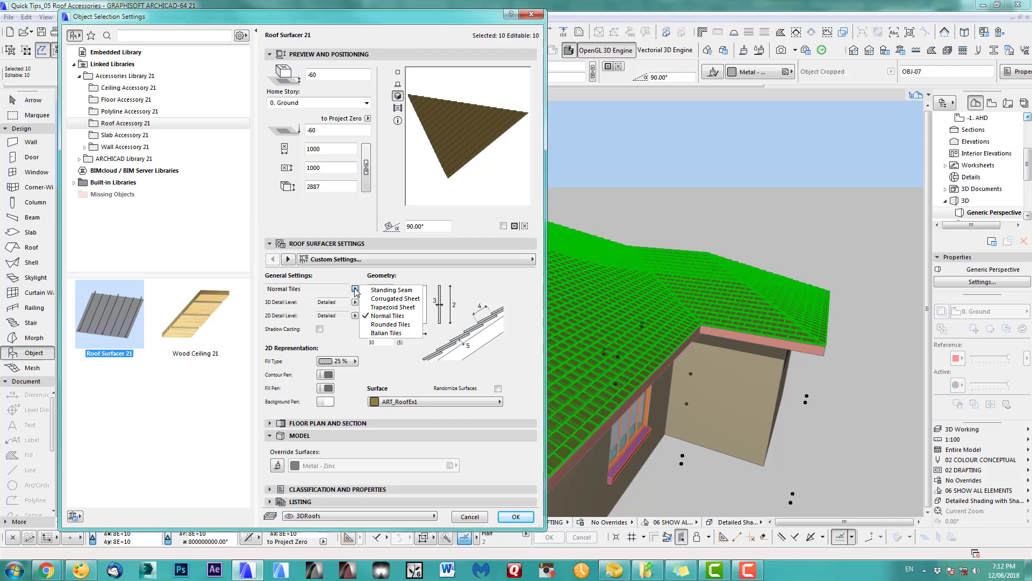
pyautogui.click(394, 298)
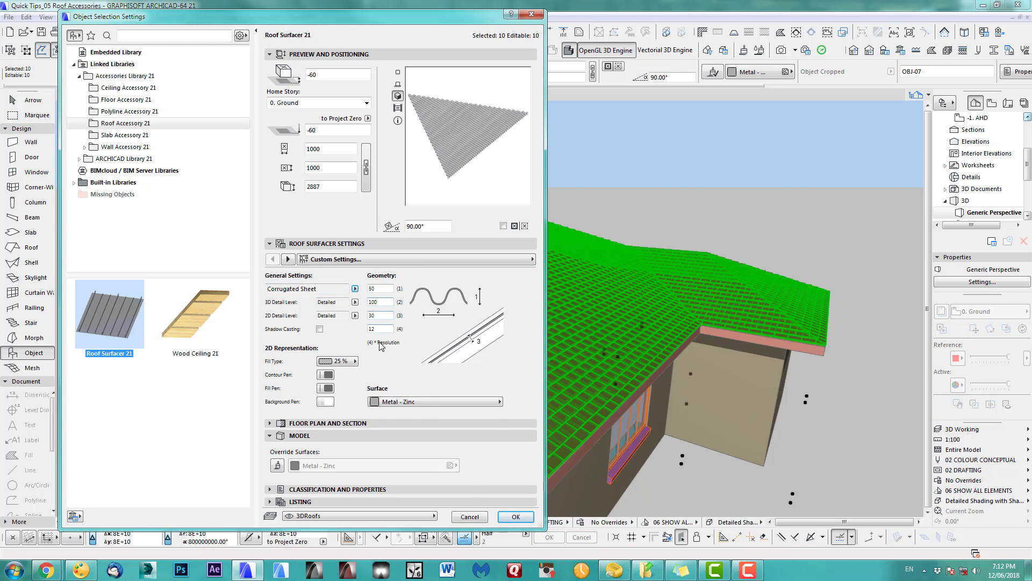
pyautogui.click(515, 516)
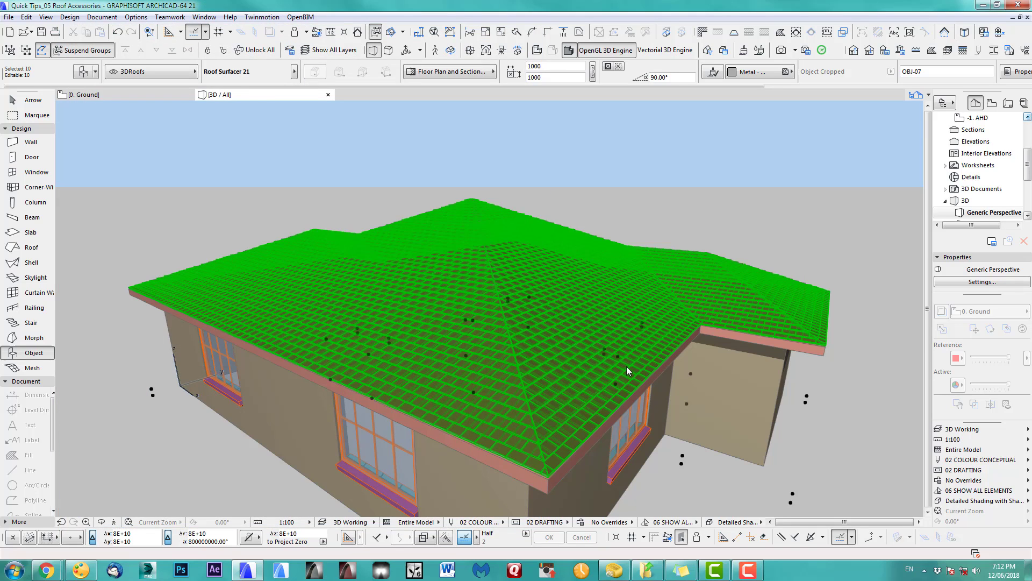
# Step: Deselect, zoom in on the corrugation, then reselect all ten roof surfacers and reopen their settings
pyautogui.press('Escape')
pyautogui.scroll(3, 333, 286)
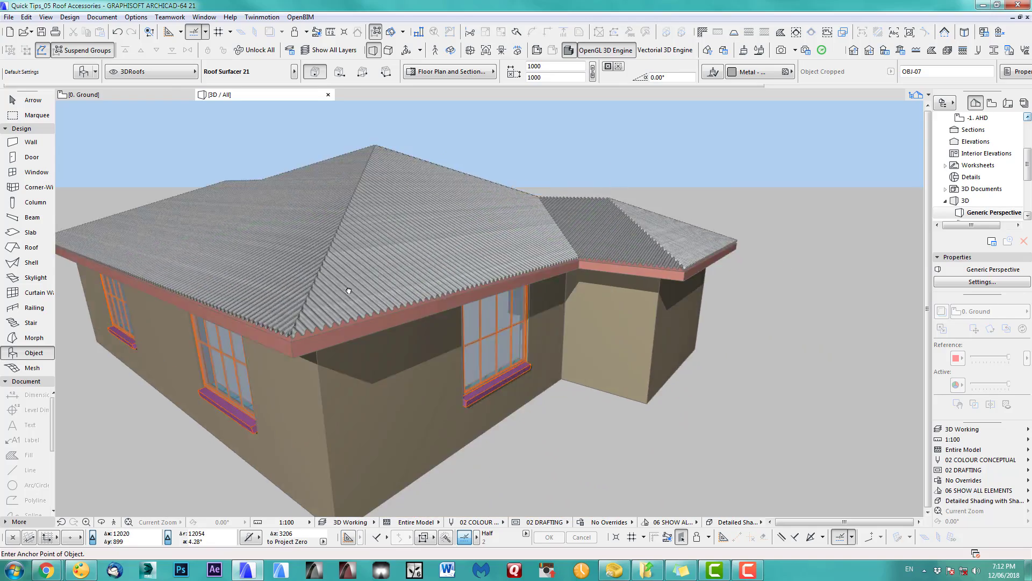
pyautogui.scroll(2, 332, 287)
pyautogui.moveTo(332, 287)
pyautogui.keyDown('shift'); pyautogui.mouseDown(button='middle')
pyautogui.moveTo(410, 395)
pyautogui.moveTo(321, 259)
pyautogui.mouseUp(button='middle'); pyautogui.keyUp('shift')
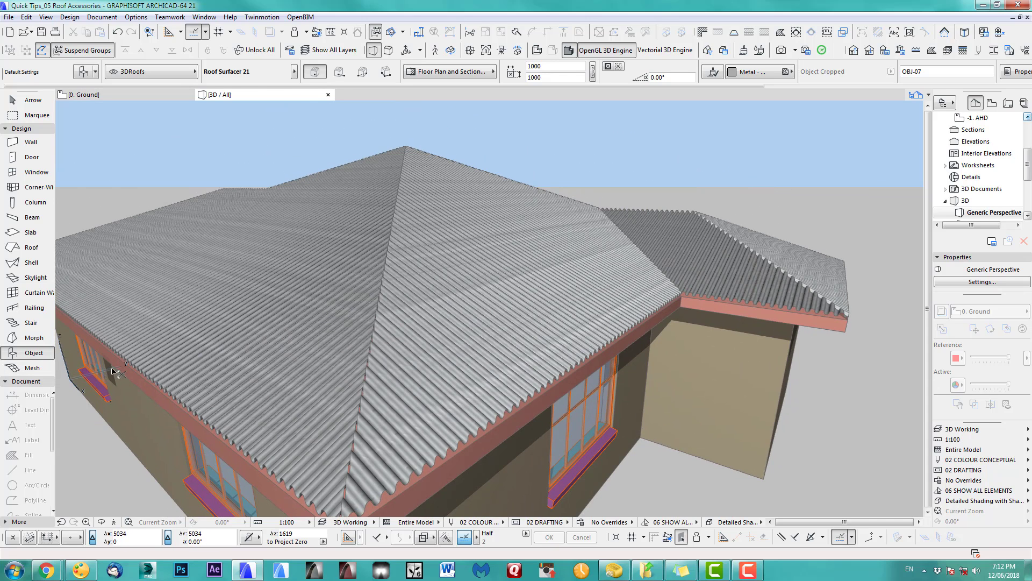
pyautogui.hotkey('ctrl', 'a')
pyautogui.hotkey('ctrl', 't')
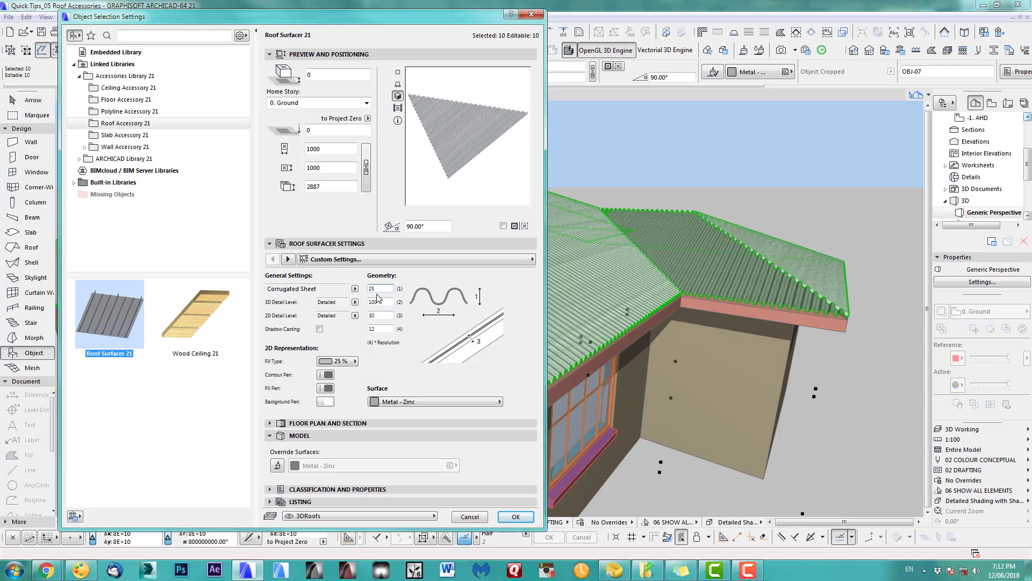
# Step: Apply corrugation geometry values 25 and 85, deselect, and orbit to an eye-level front view
pyautogui.doubleClick(381, 301)
pyautogui.write('85')
pyautogui.click(516, 516)
pyautogui.moveTo(555, 385)
pyautogui.keyDown('shift'); pyautogui.mouseDown(button='middle')
pyautogui.moveTo(633, 295)
pyautogui.moveTo(646, 401)
pyautogui.moveTo(758, 414)
pyautogui.mouseUp(button='middle'); pyautogui.keyUp('shift')
pyautogui.press('Escape')
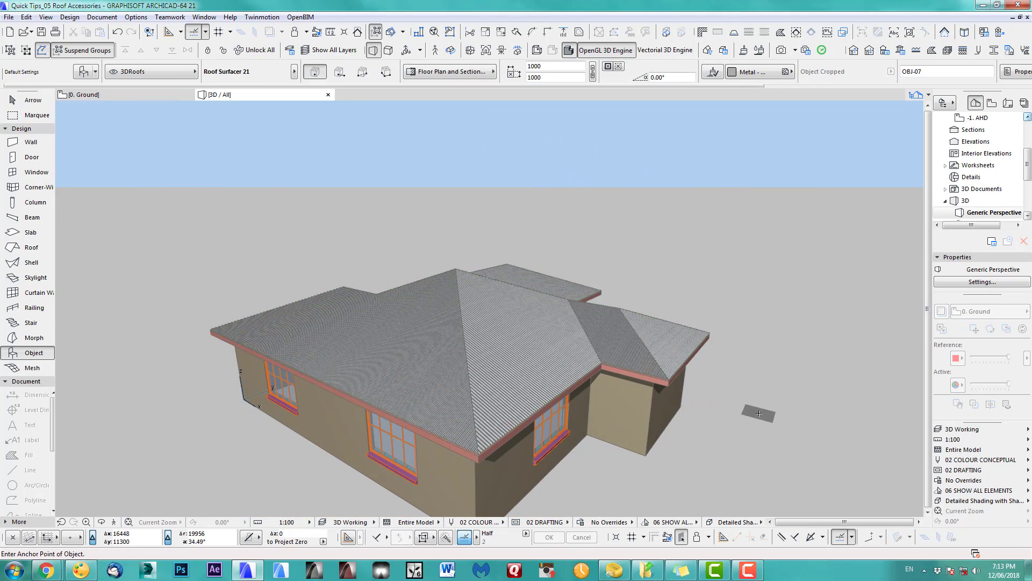
pyautogui.moveTo(515, 392)
pyautogui.keyDown('shift'); pyautogui.mouseDown(button='middle')
pyautogui.moveTo(527, 327)
pyautogui.moveTo(528, 339)
pyautogui.moveTo(544, 339)
pyautogui.moveTo(551, 315)
pyautogui.moveTo(566, 321)
pyautogui.mouseUp(button='middle'); pyautogui.keyUp('shift')
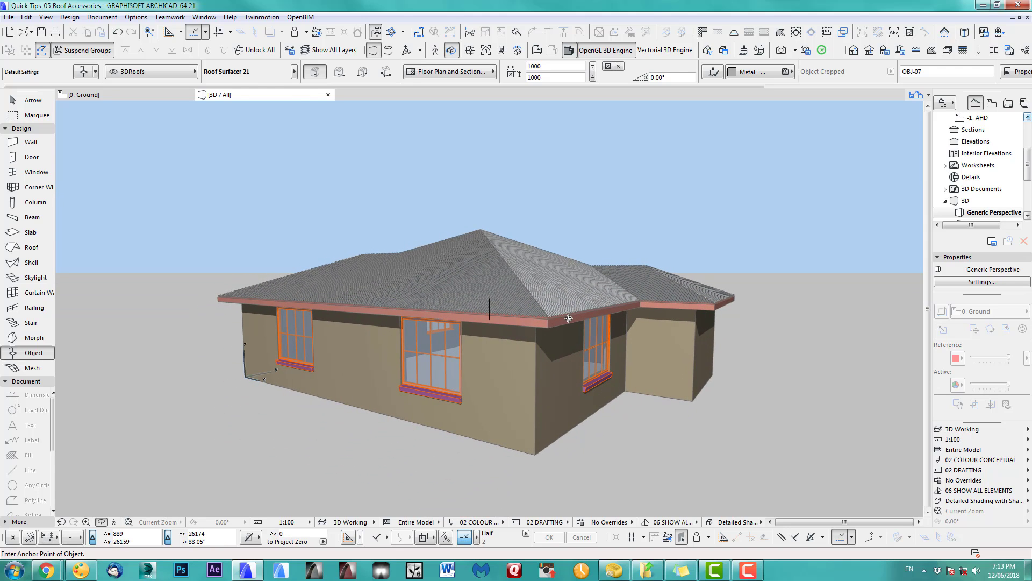